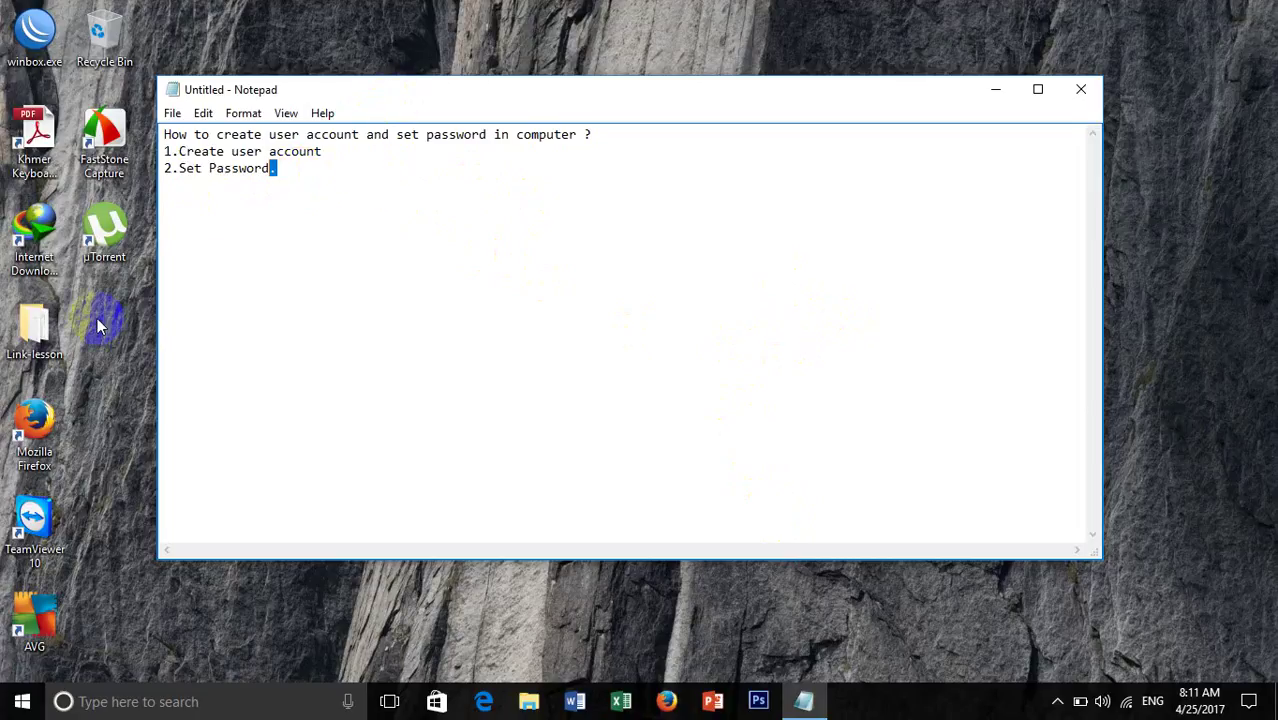
Search the computer for "cont", open Control Panel and set its view to Category
{"action": "right_click", "coordinate": [100, 322]}
{"action": "left_click", "coordinate": [180, 368]}
{"action": "left_click", "coordinate": [107, 700]}
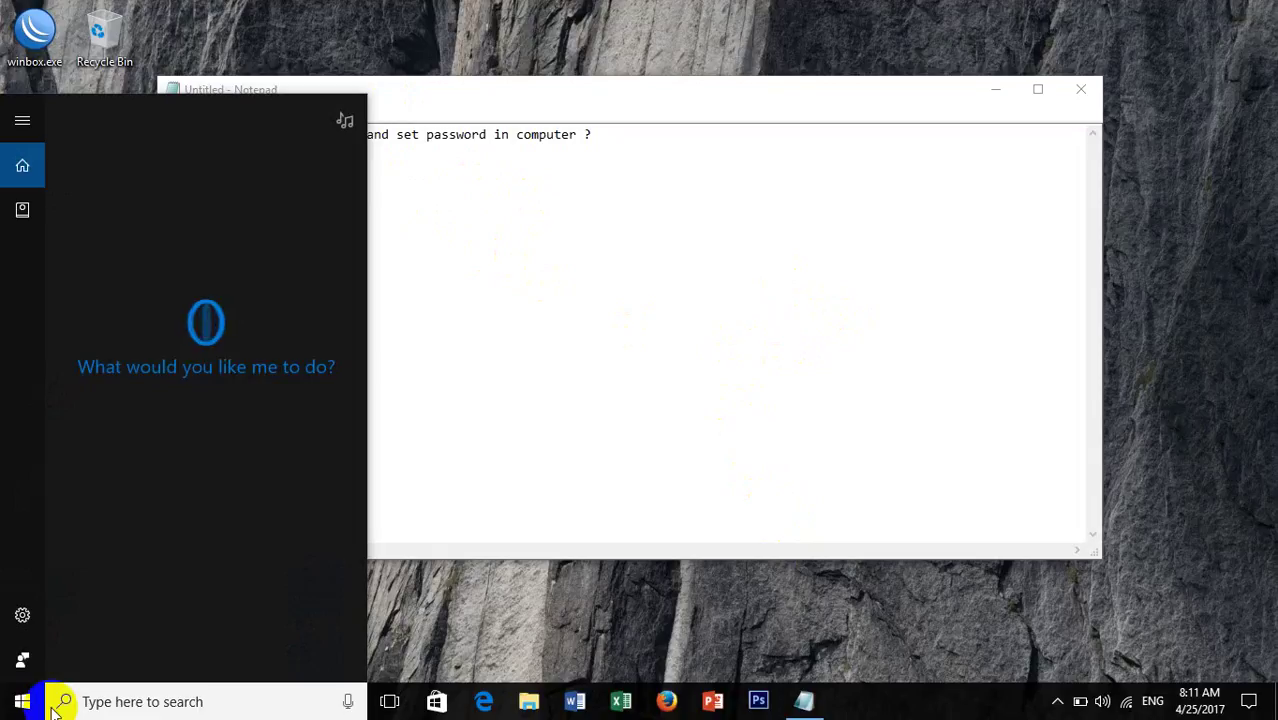
{"action": "type", "text": "cont"}
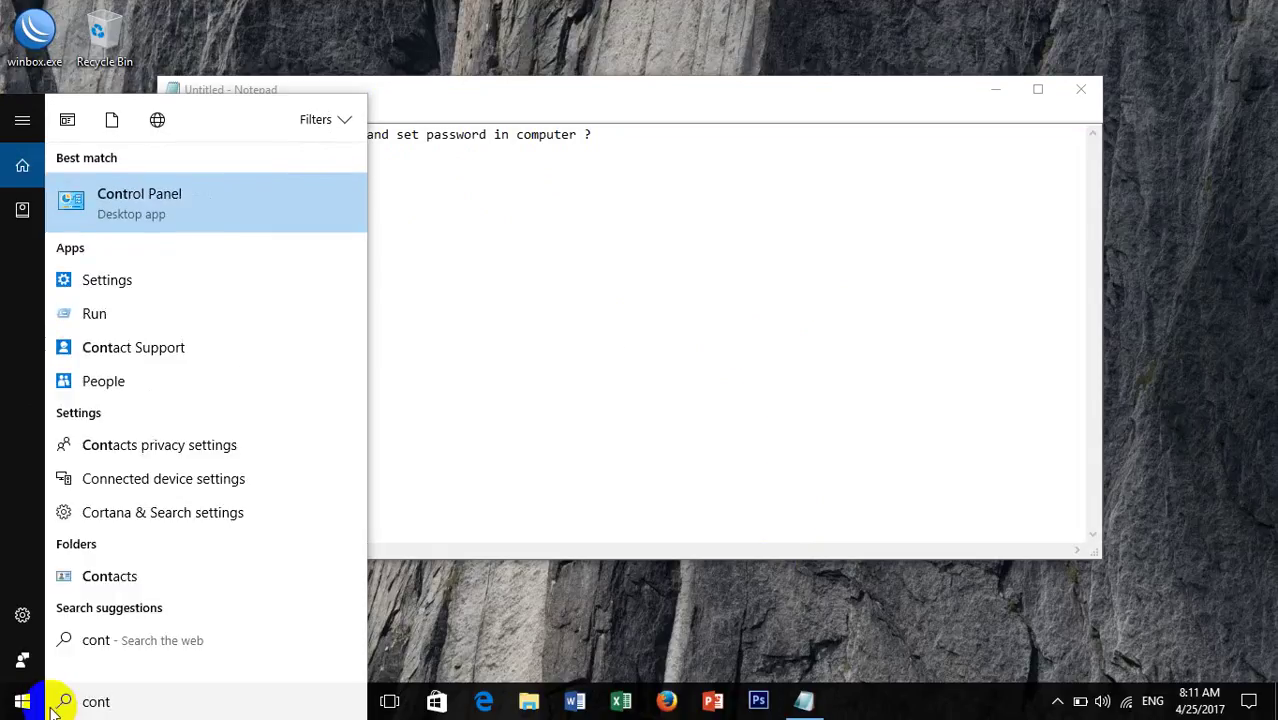
{"action": "key", "text": "Return"}
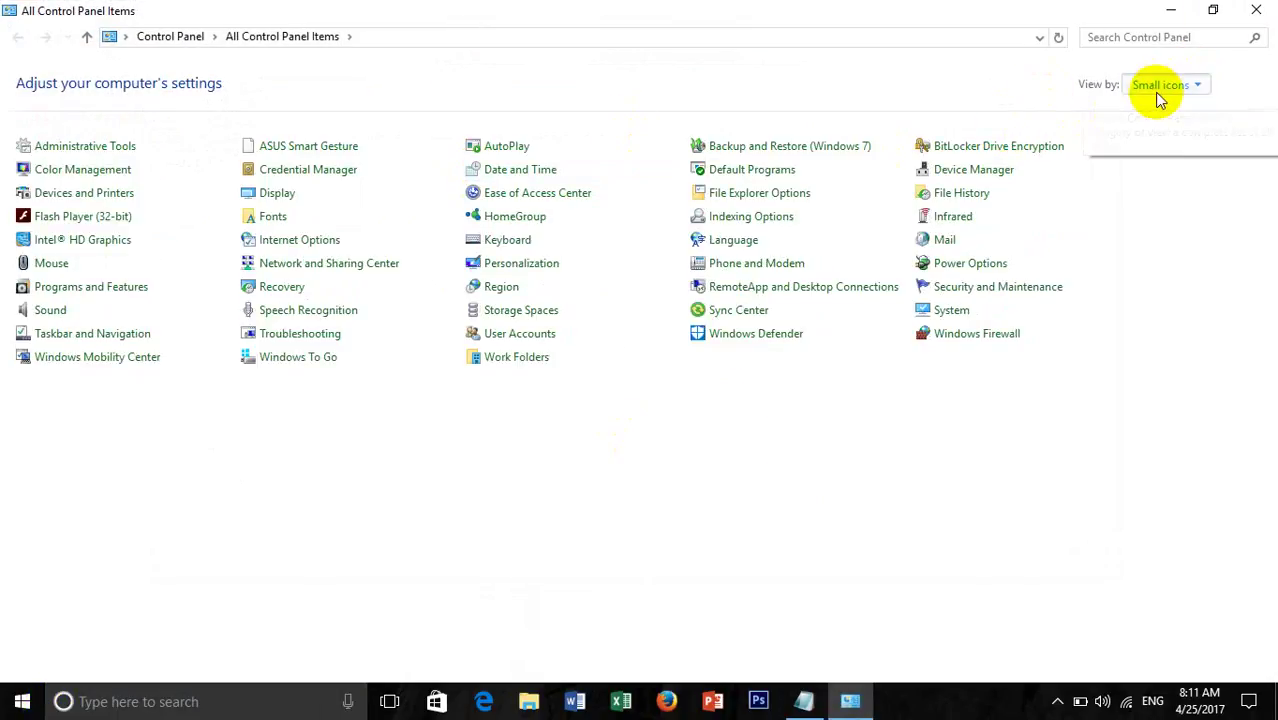
{"action": "left_click", "coordinate": [1155, 92]}
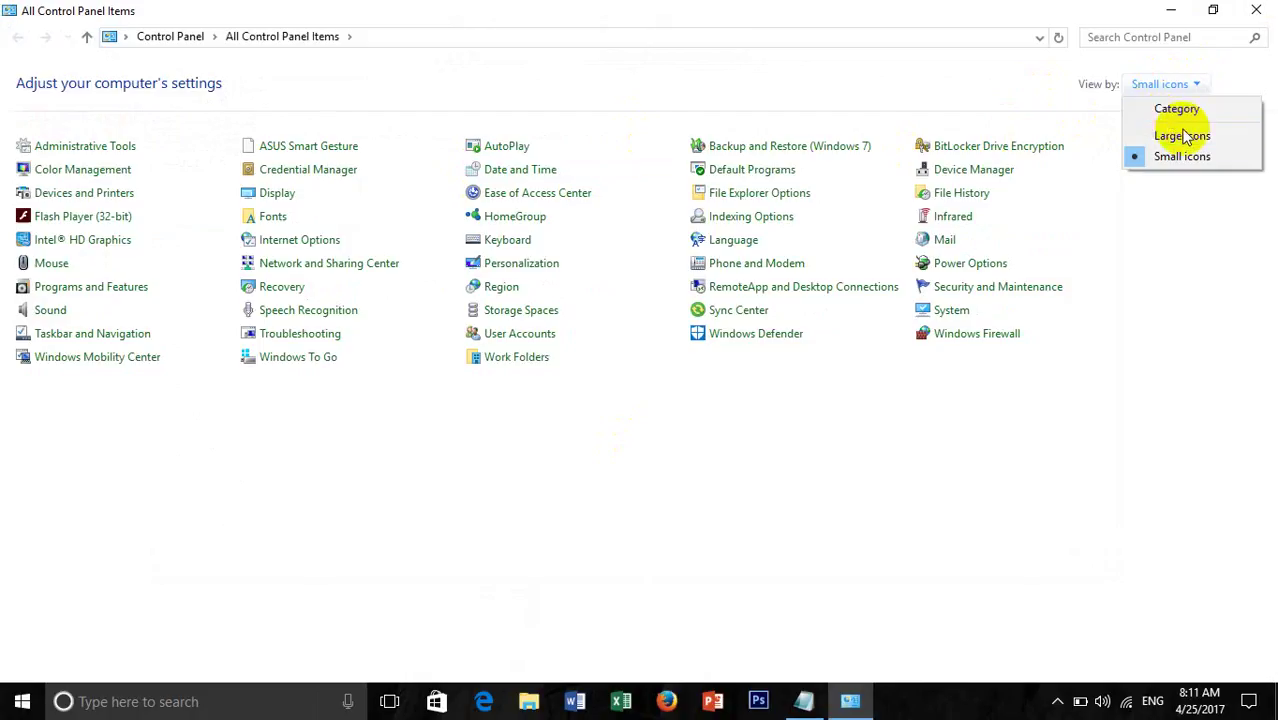
{"action": "left_click", "coordinate": [1190, 109]}
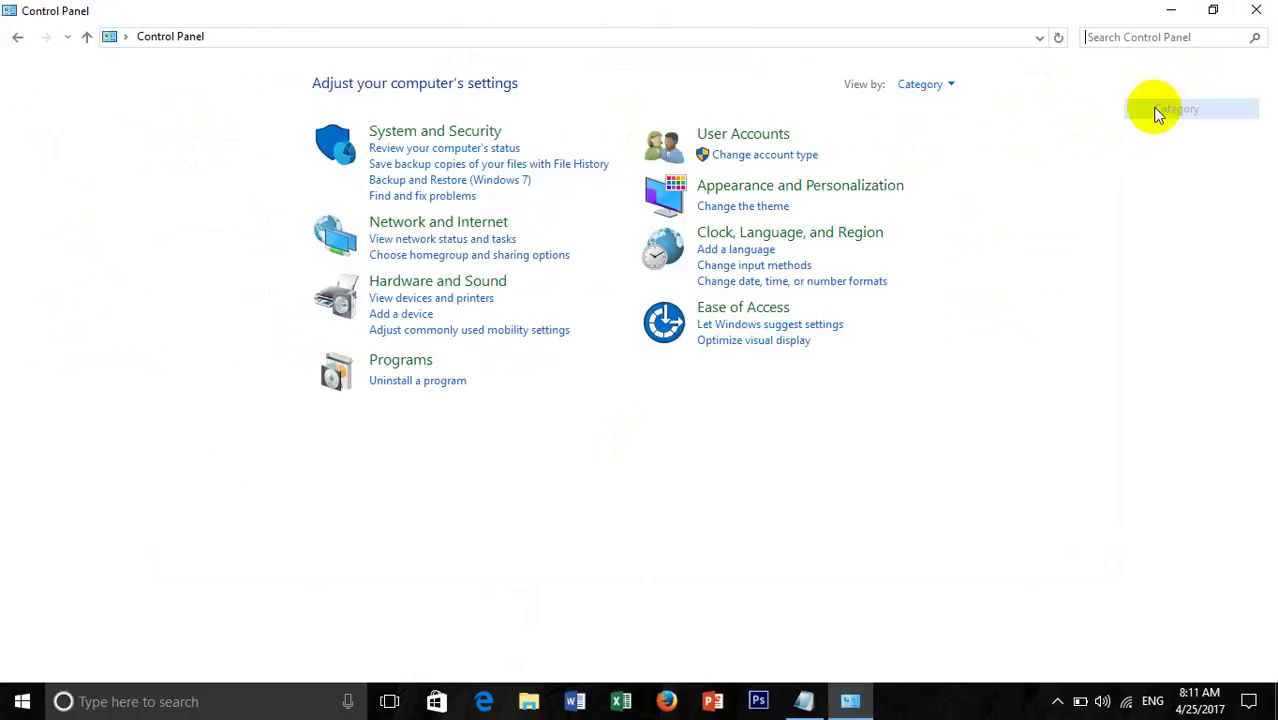
Open the Manage Accounts page of User Accounts to choose which account to change
{"action": "left_click", "coordinate": [759, 136]}
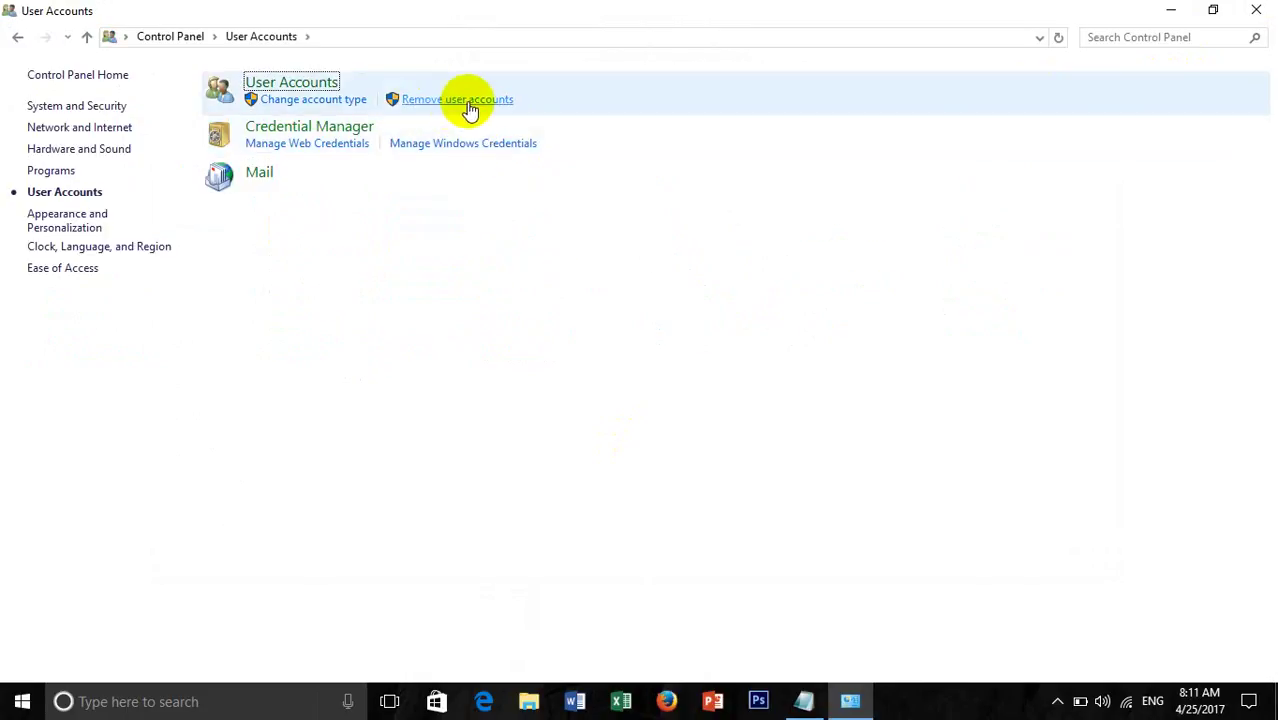
{"action": "left_click", "coordinate": [303, 85]}
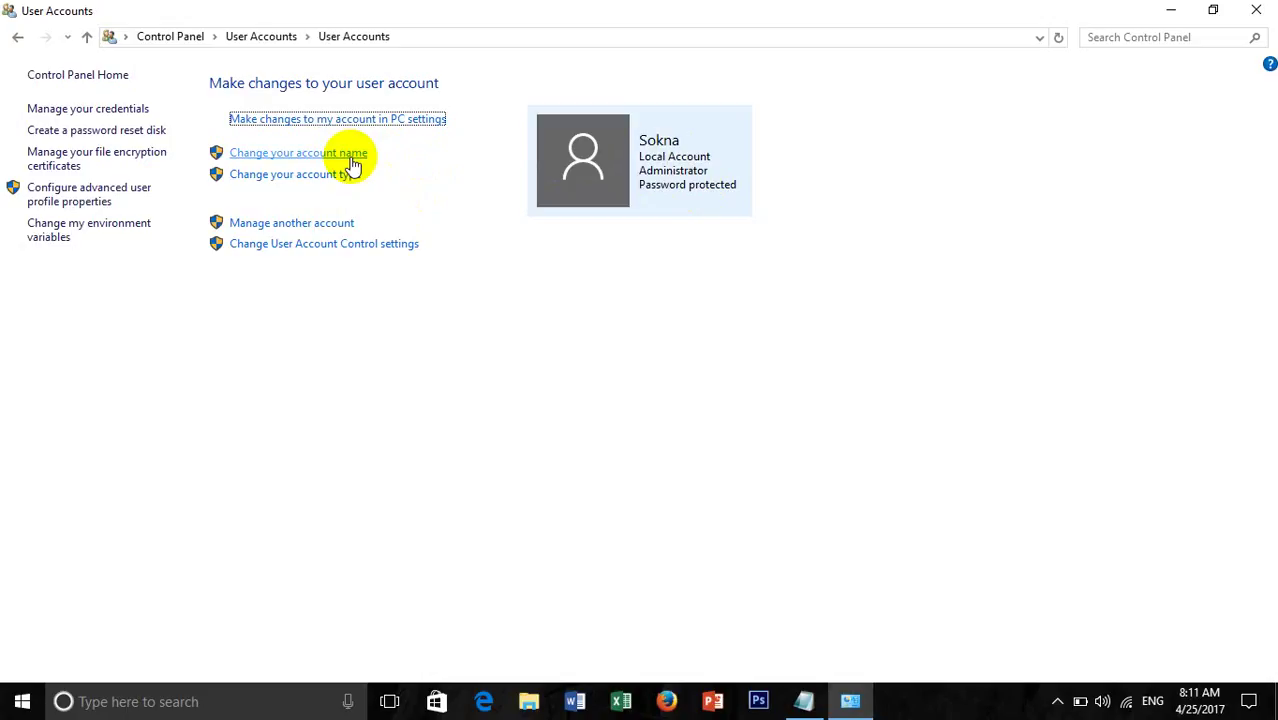
{"action": "left_click", "coordinate": [336, 224]}
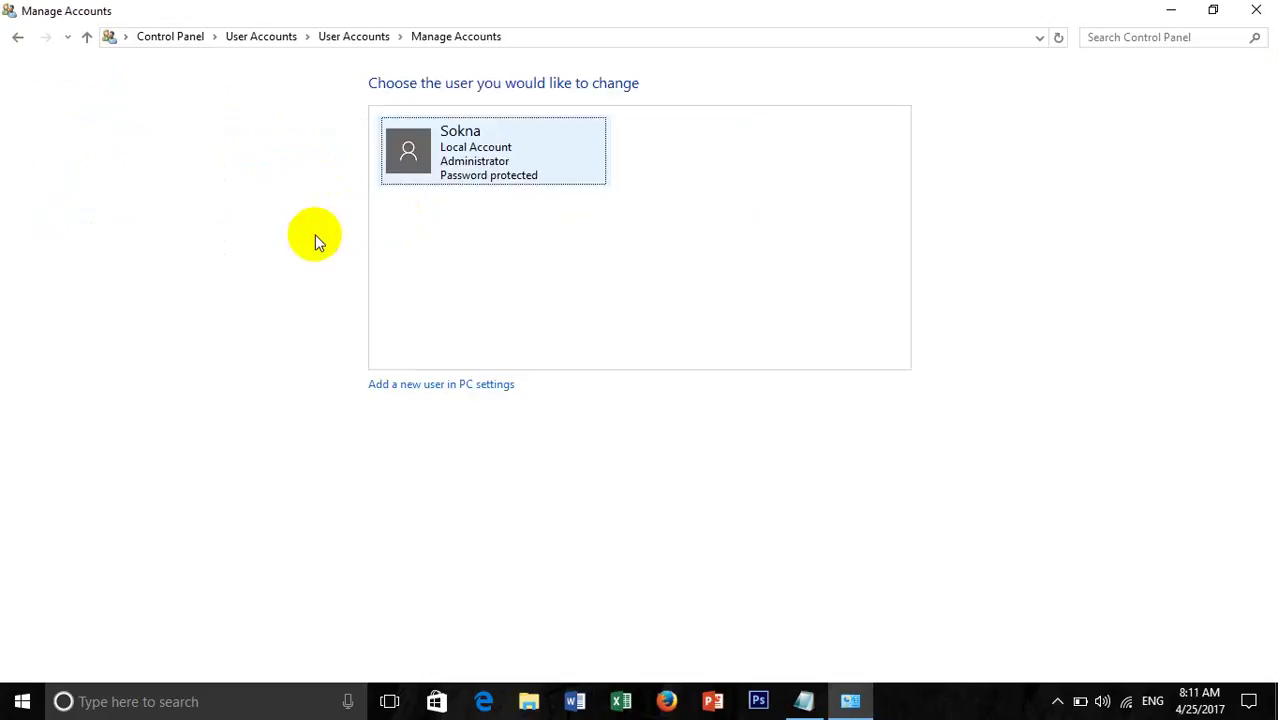
{"action": "left_click", "coordinate": [17, 37]}
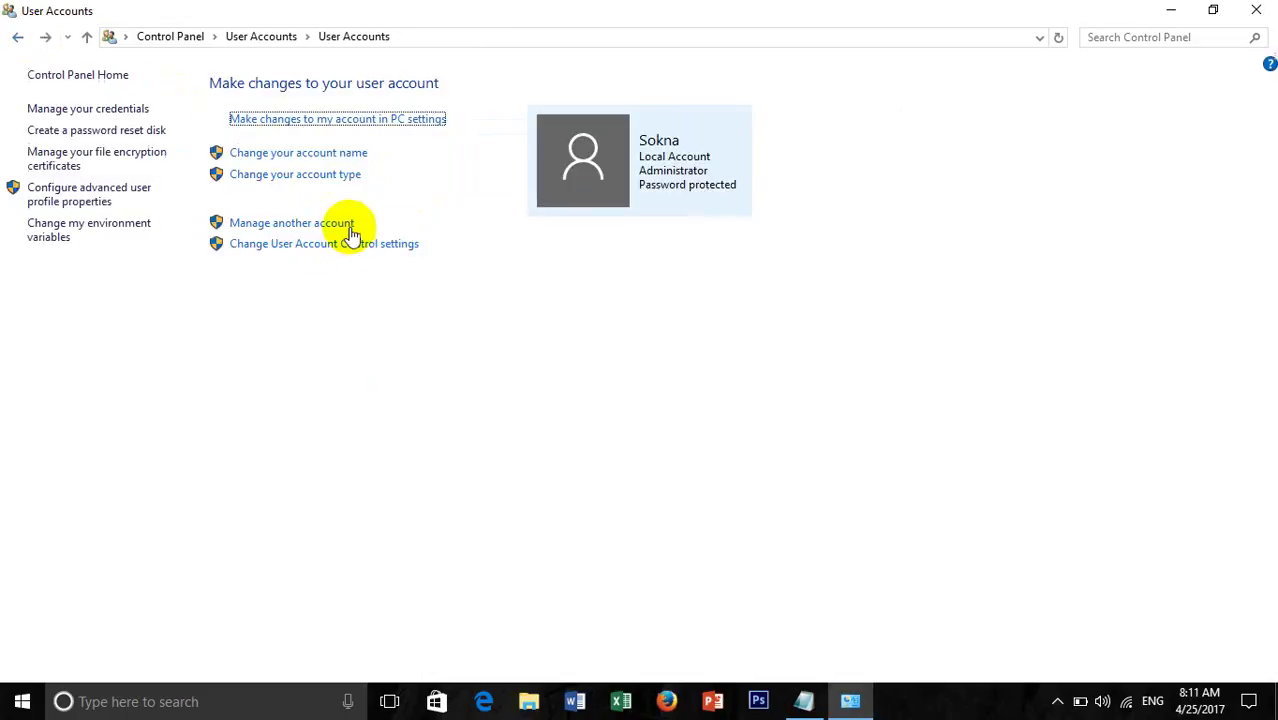
{"action": "left_click", "coordinate": [331, 227]}
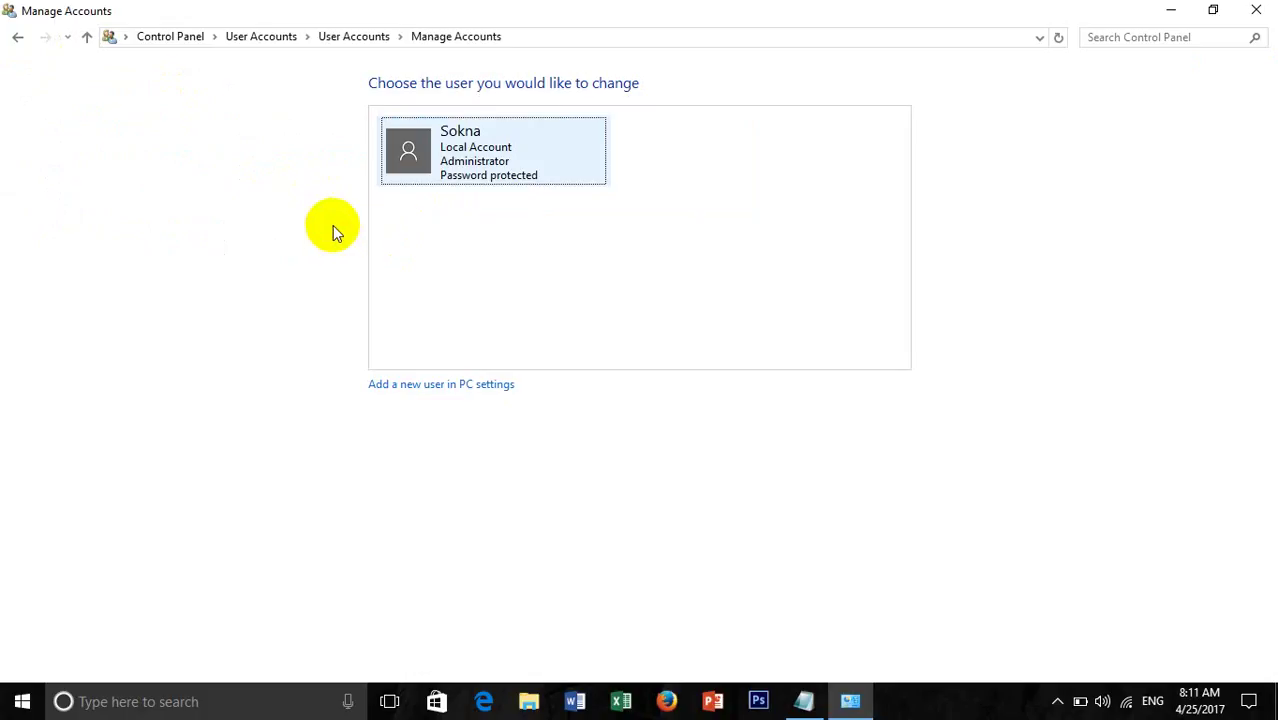
{"action": "left_click", "coordinate": [449, 386]}
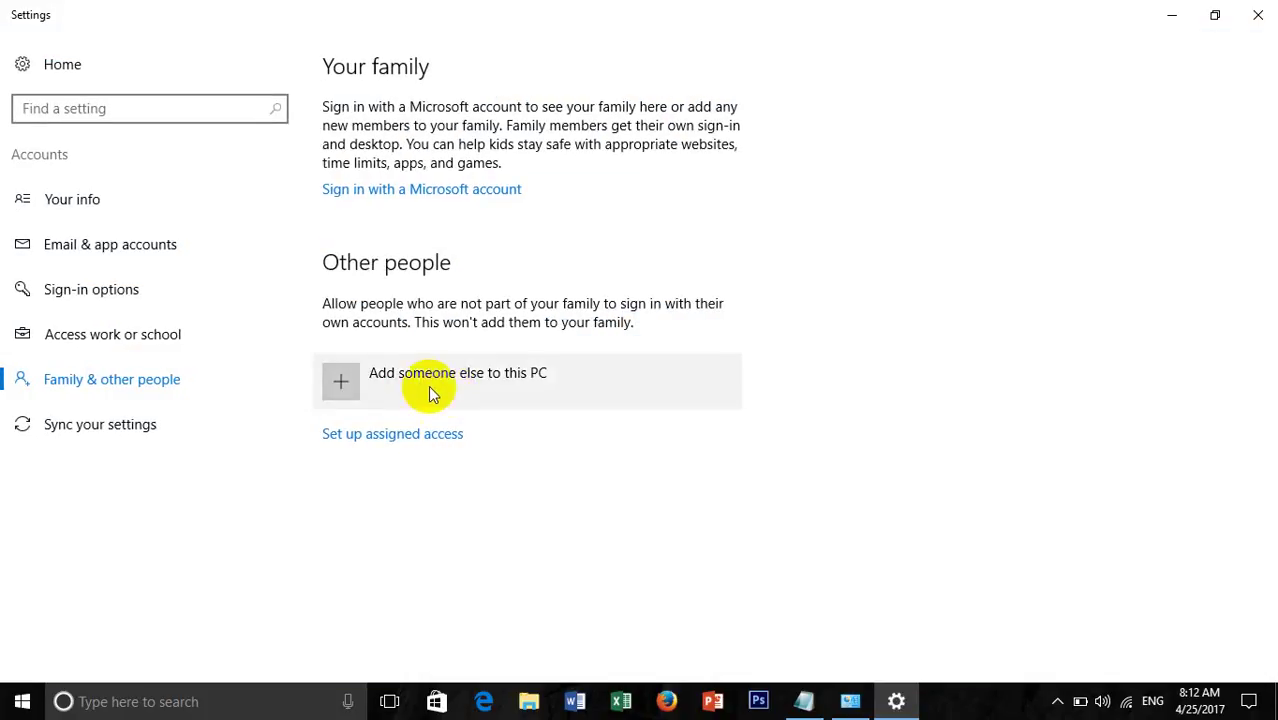
{"action": "left_click", "coordinate": [430, 380]}
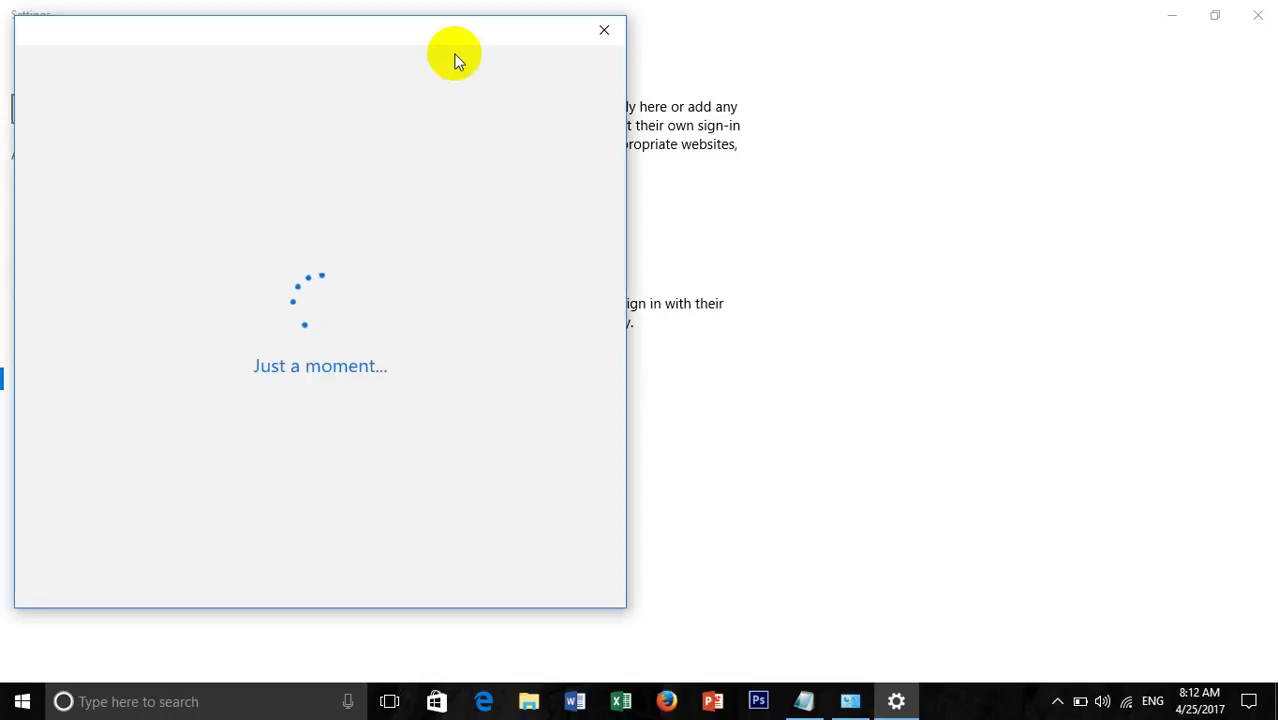
{"action": "left_click_drag", "start_coordinate": [456, 46], "coordinate": [866, 60]}
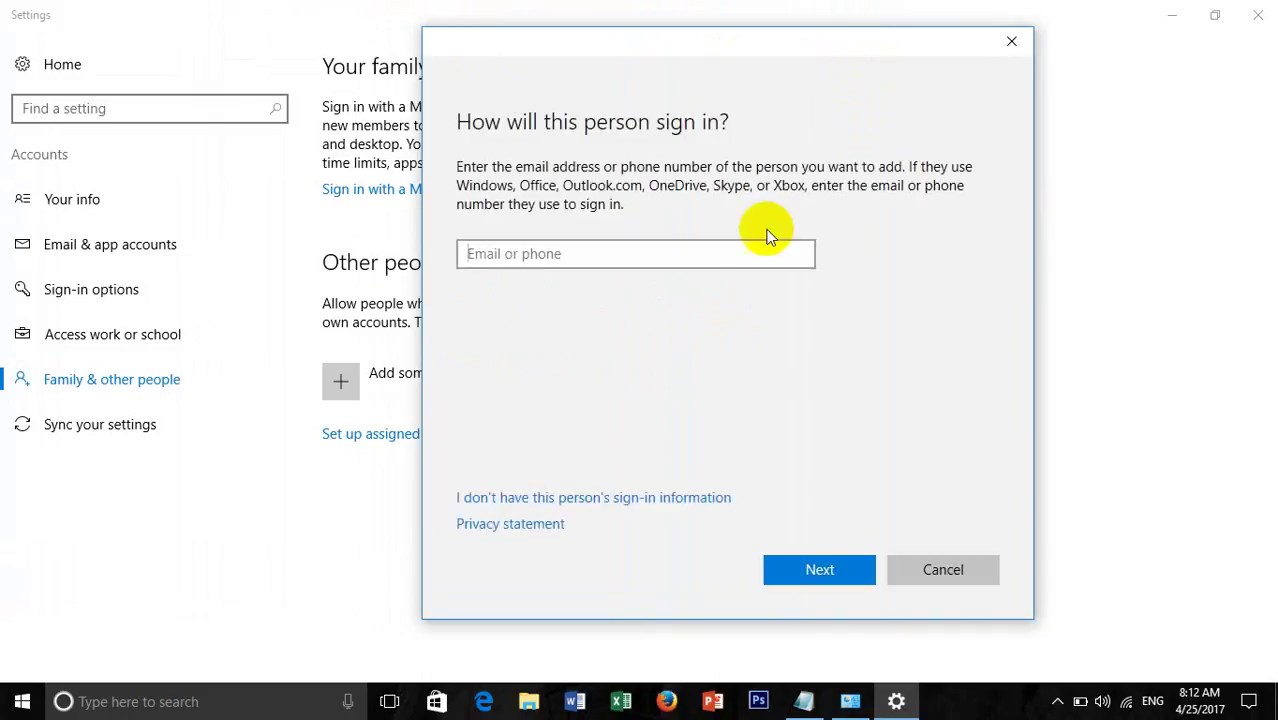
{"action": "left_click", "coordinate": [1020, 42]}
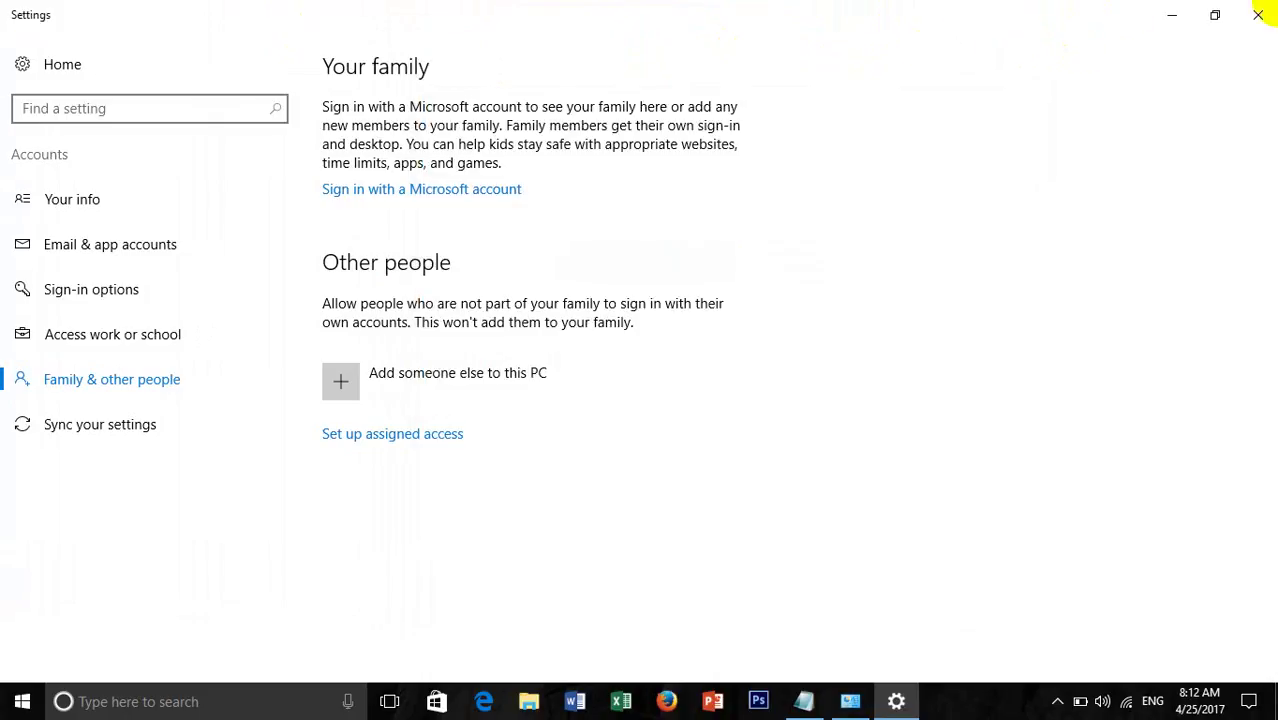
{"action": "left_click", "coordinate": [1256, 12]}
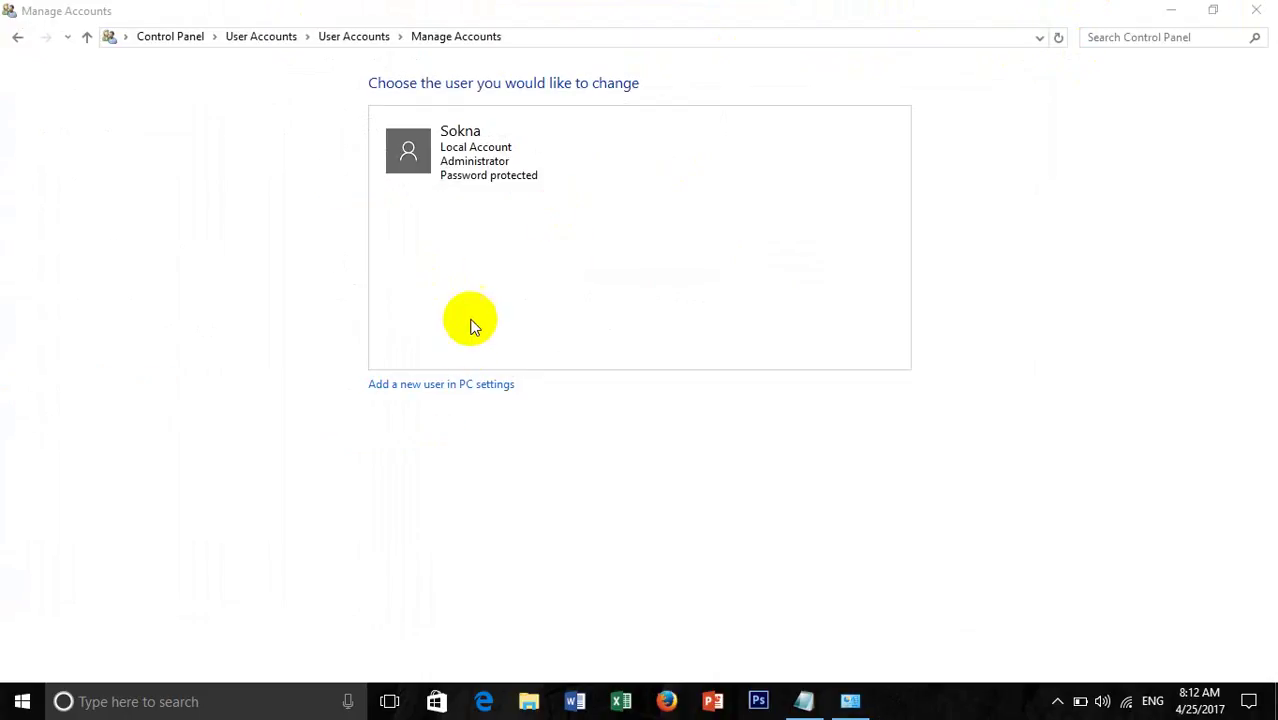
Rename the existing local administrator account to its owner's full name
{"action": "left_click", "coordinate": [496, 160]}
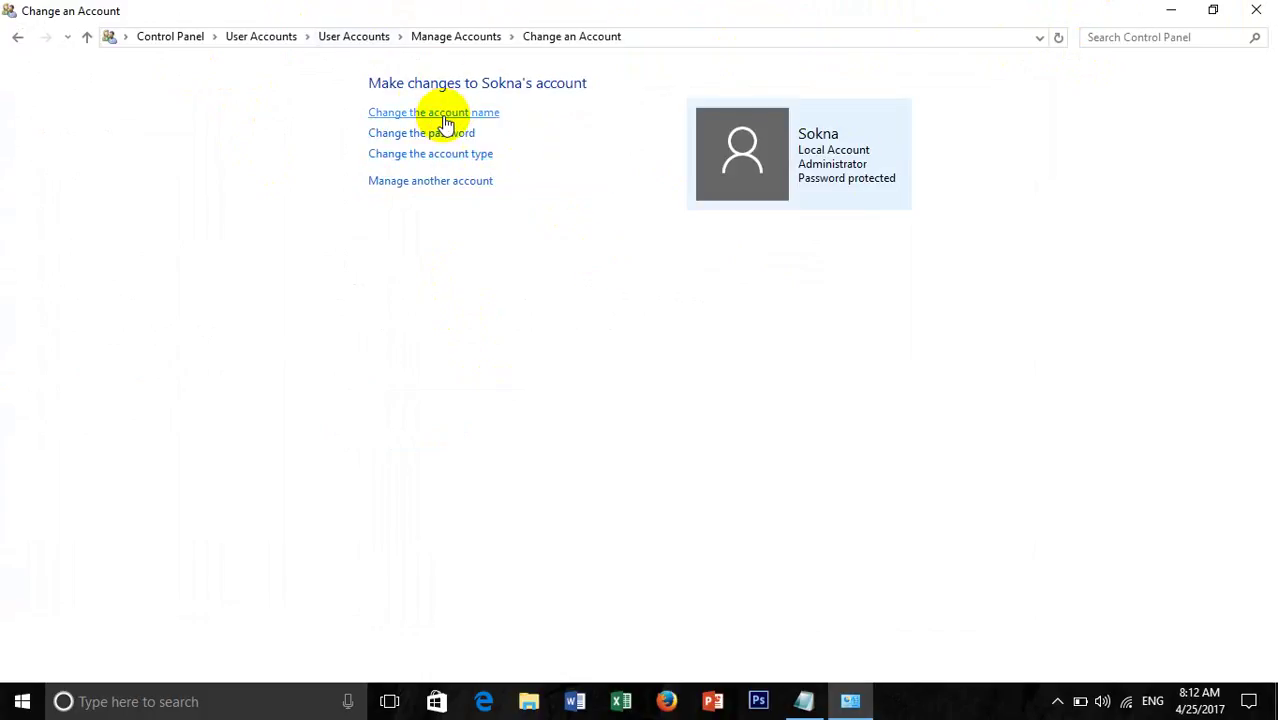
{"action": "left_click", "coordinate": [452, 186]}
{"action": "left_click", "coordinate": [499, 171]}
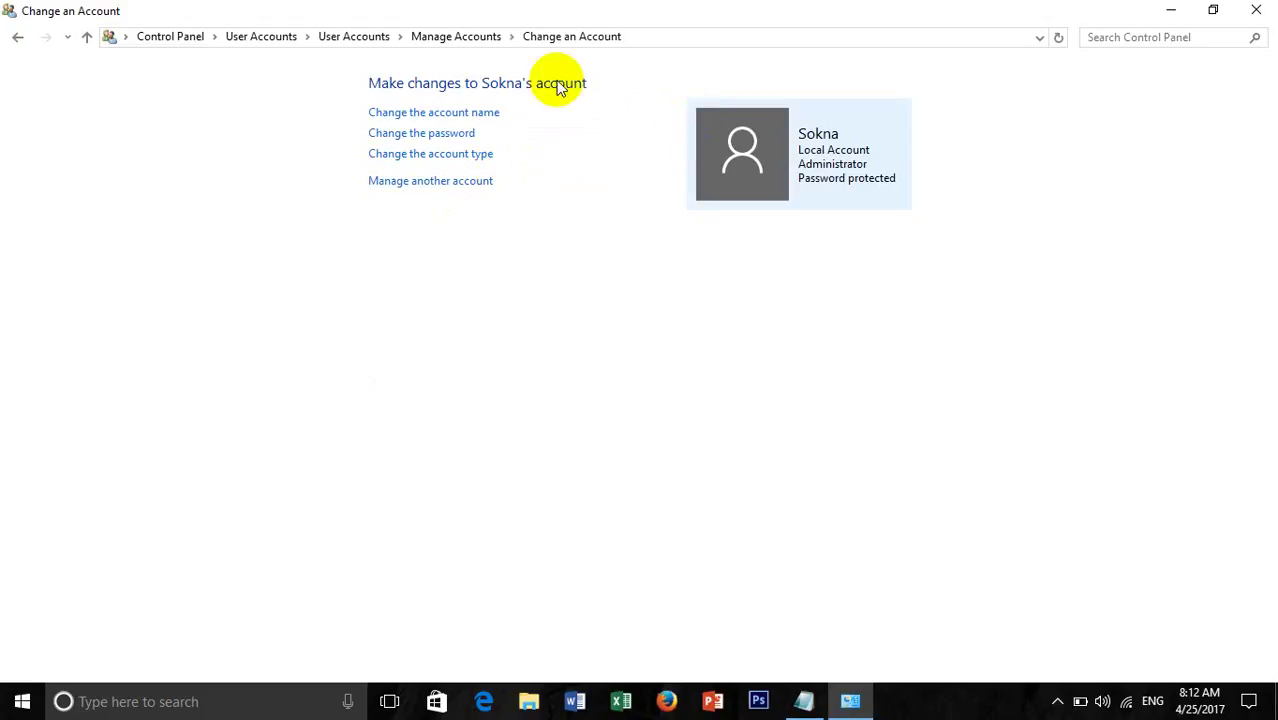
{"action": "left_click", "coordinate": [470, 112]}
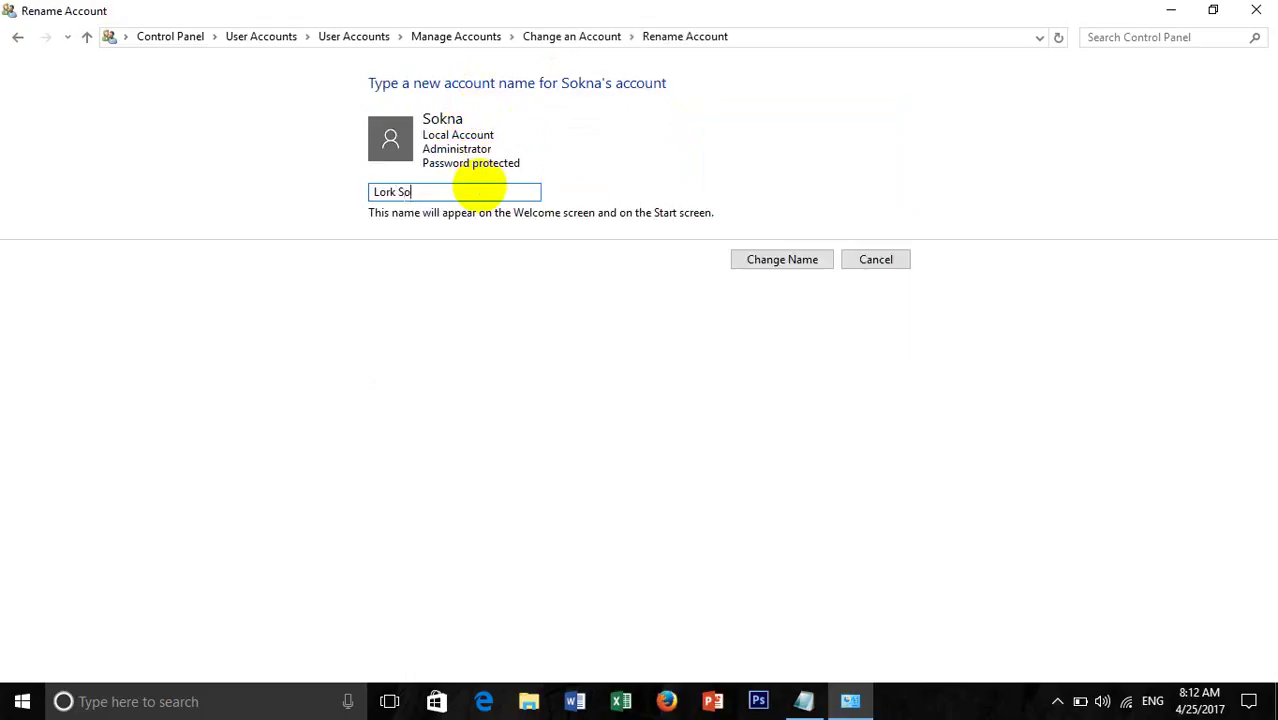
{"action": "left_click", "coordinate": [805, 260]}
Examine the password change form of the administrator account and leave it without changing the password
{"action": "left_click", "coordinate": [450, 134]}
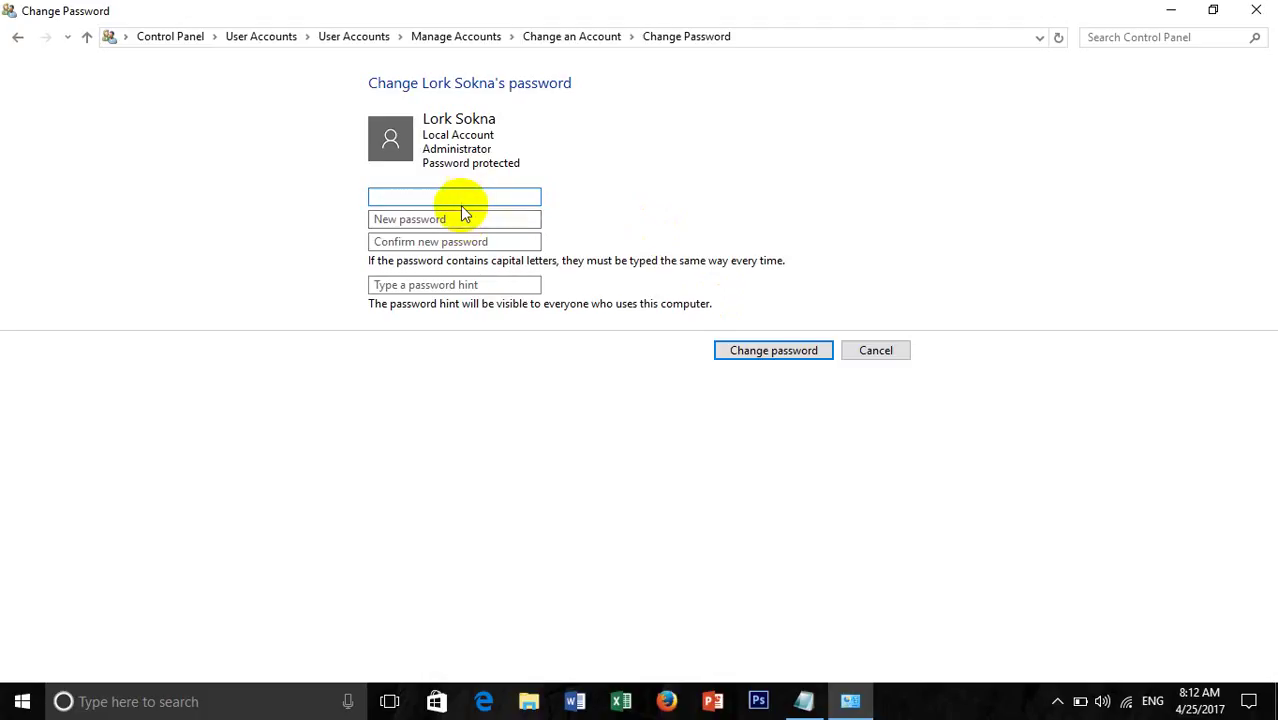
{"action": "left_click", "coordinate": [462, 217]}
{"action": "left_click", "coordinate": [442, 285]}
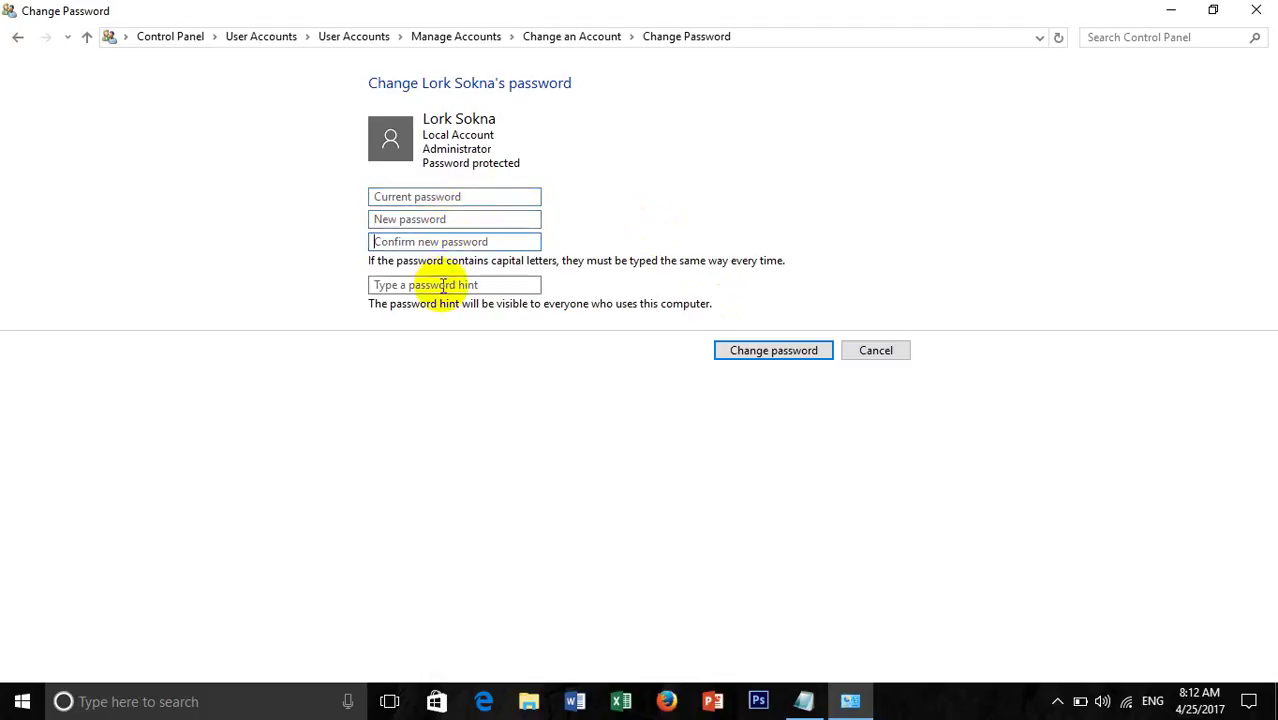
{"action": "left_click", "coordinate": [870, 352]}
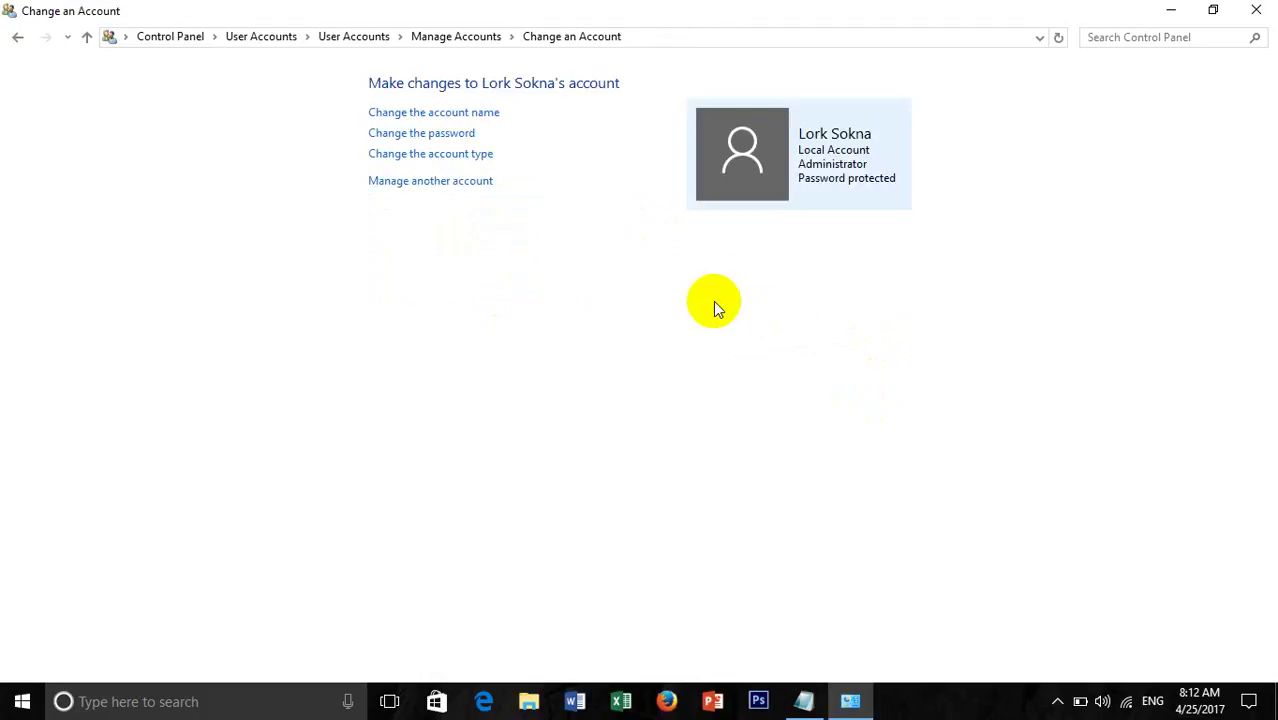
{"action": "left_click", "coordinate": [24, 40]}
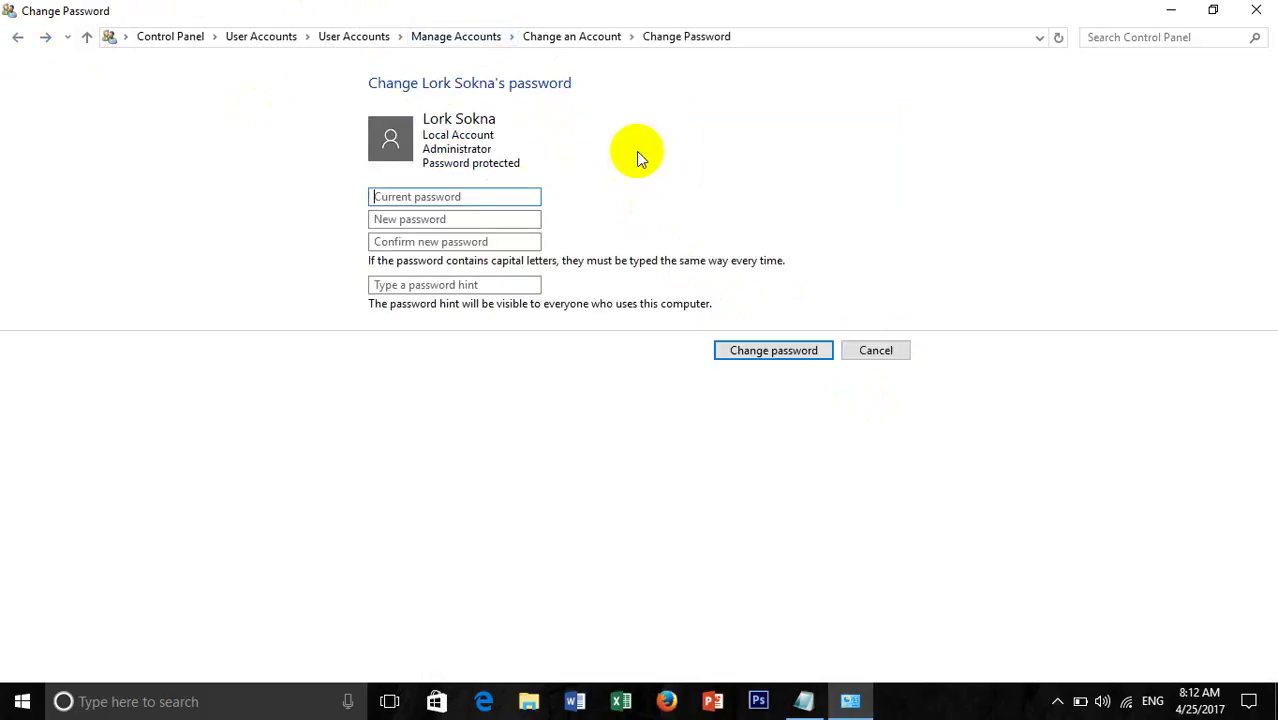
{"action": "left_click", "coordinate": [20, 39]}
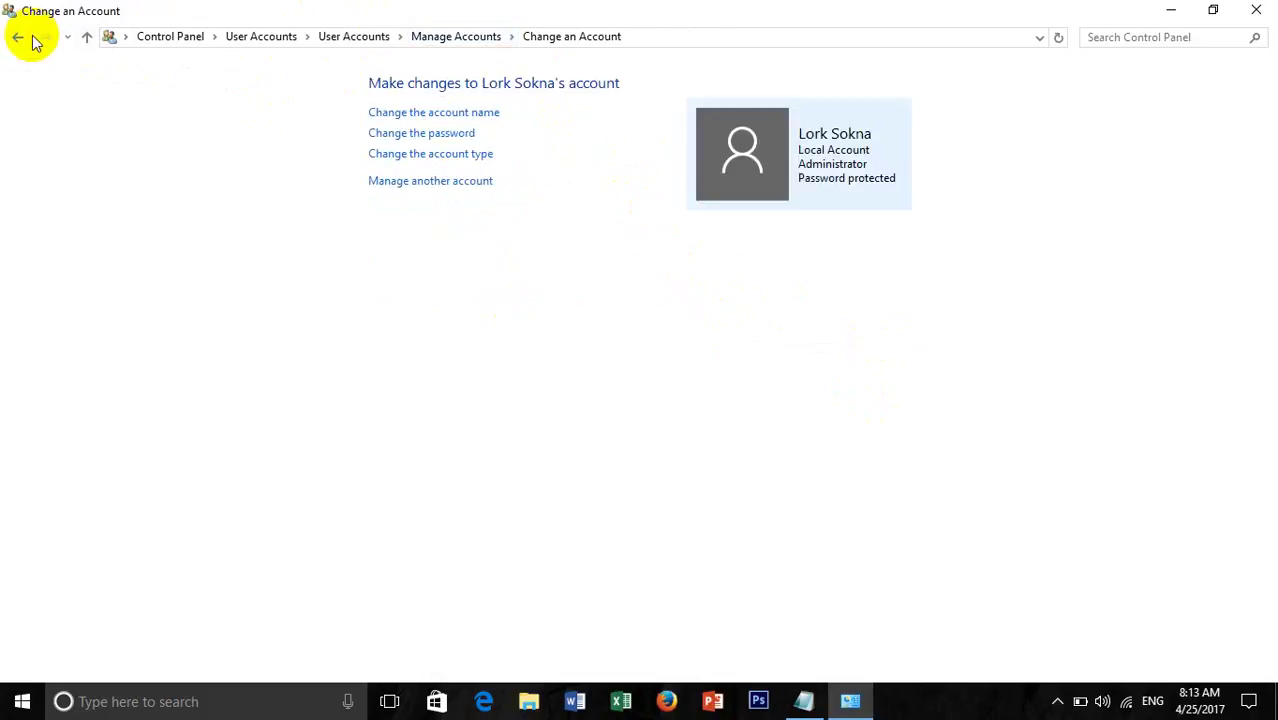
Examine the account type options for the administrator account and return to the list of accounts
{"action": "left_click", "coordinate": [461, 160]}
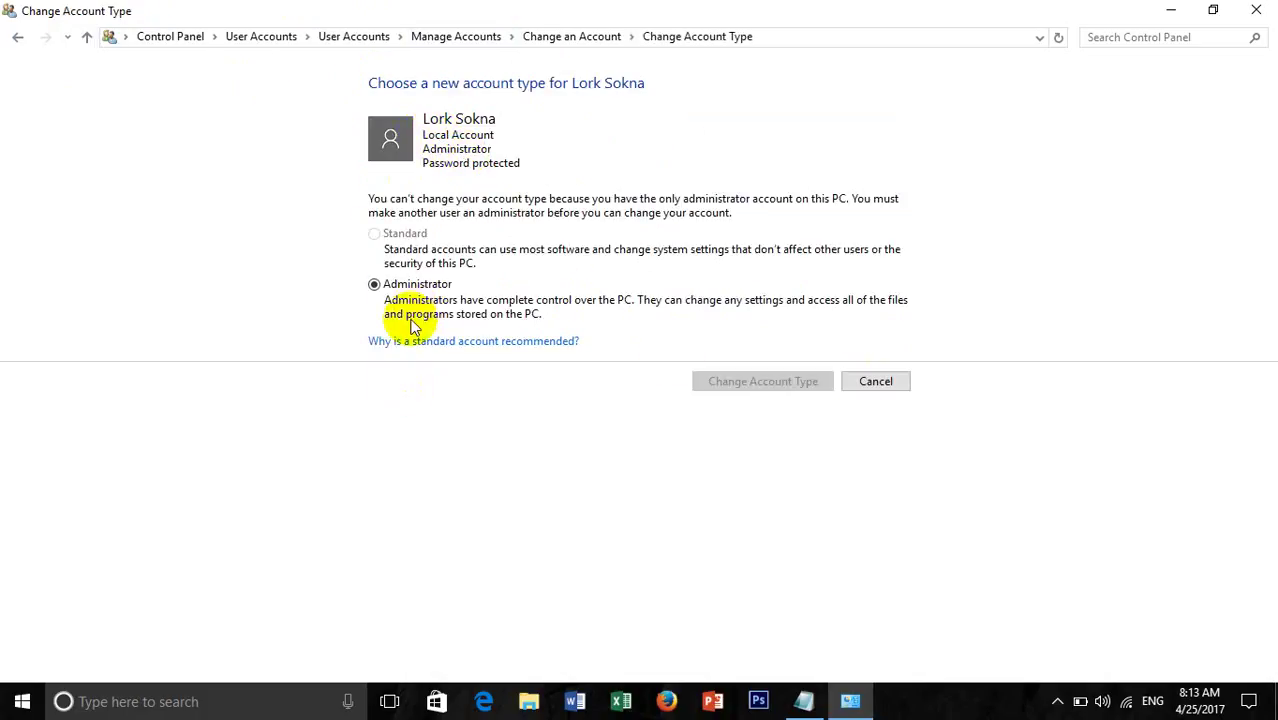
{"action": "left_click", "coordinate": [16, 40]}
{"action": "left_click", "coordinate": [16, 40]}
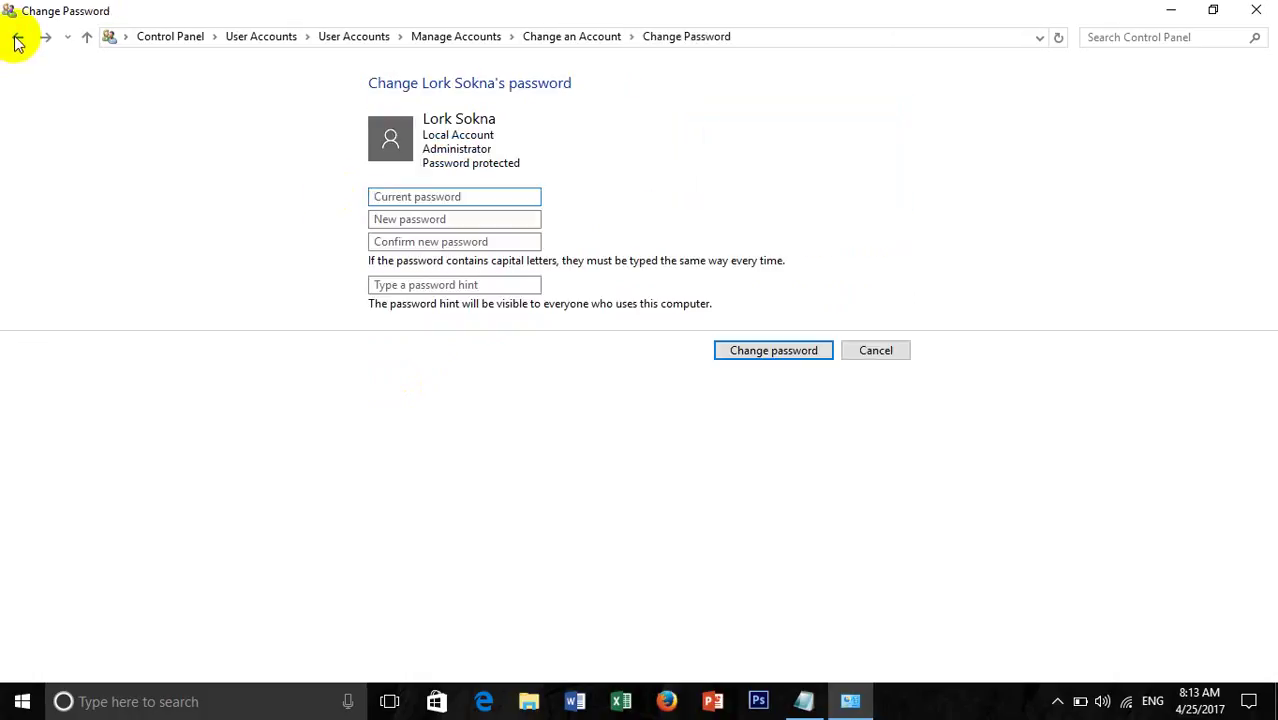
{"action": "left_click", "coordinate": [16, 40]}
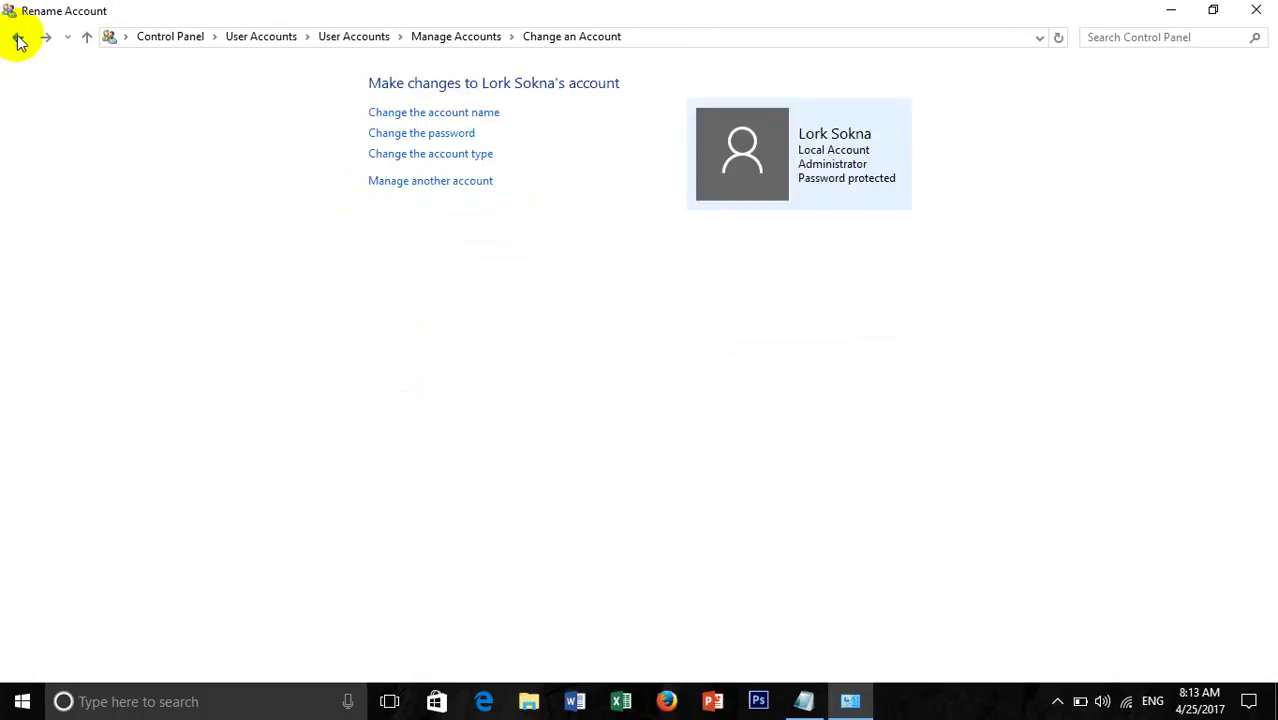
{"action": "left_click", "coordinate": [16, 40]}
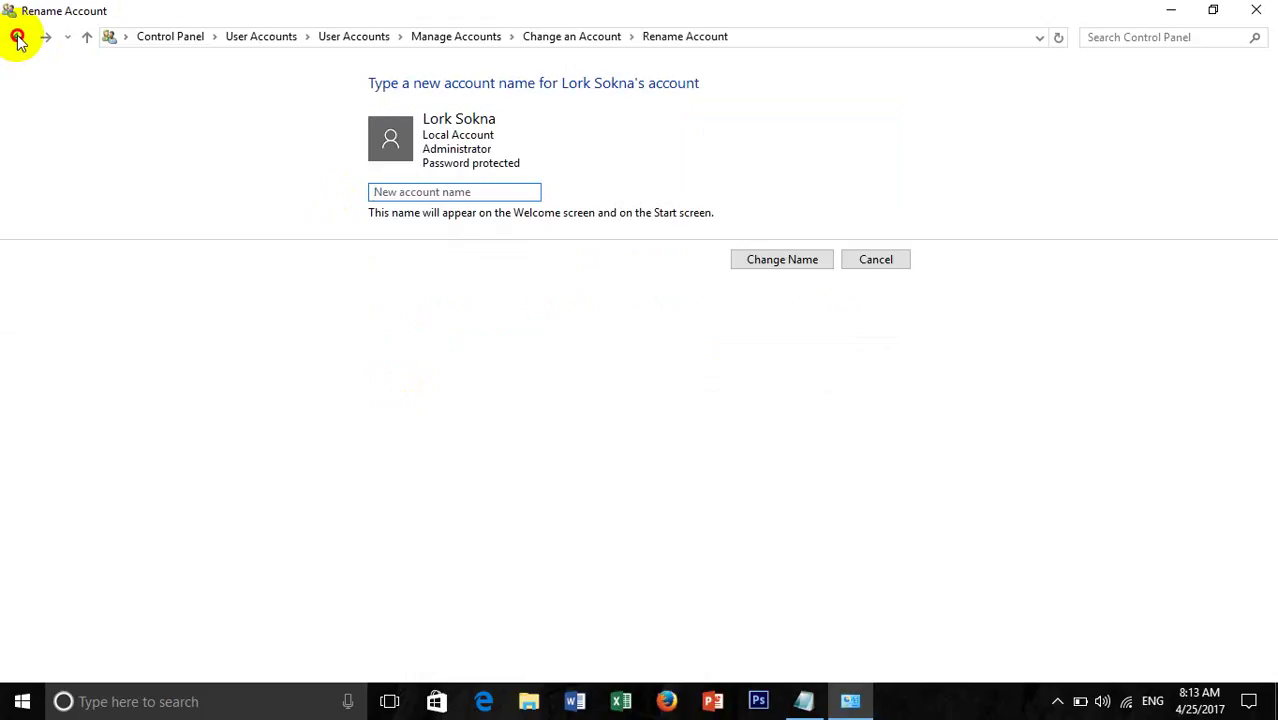
{"action": "left_click", "coordinate": [18, 40]}
{"action": "left_click", "coordinate": [18, 40]}
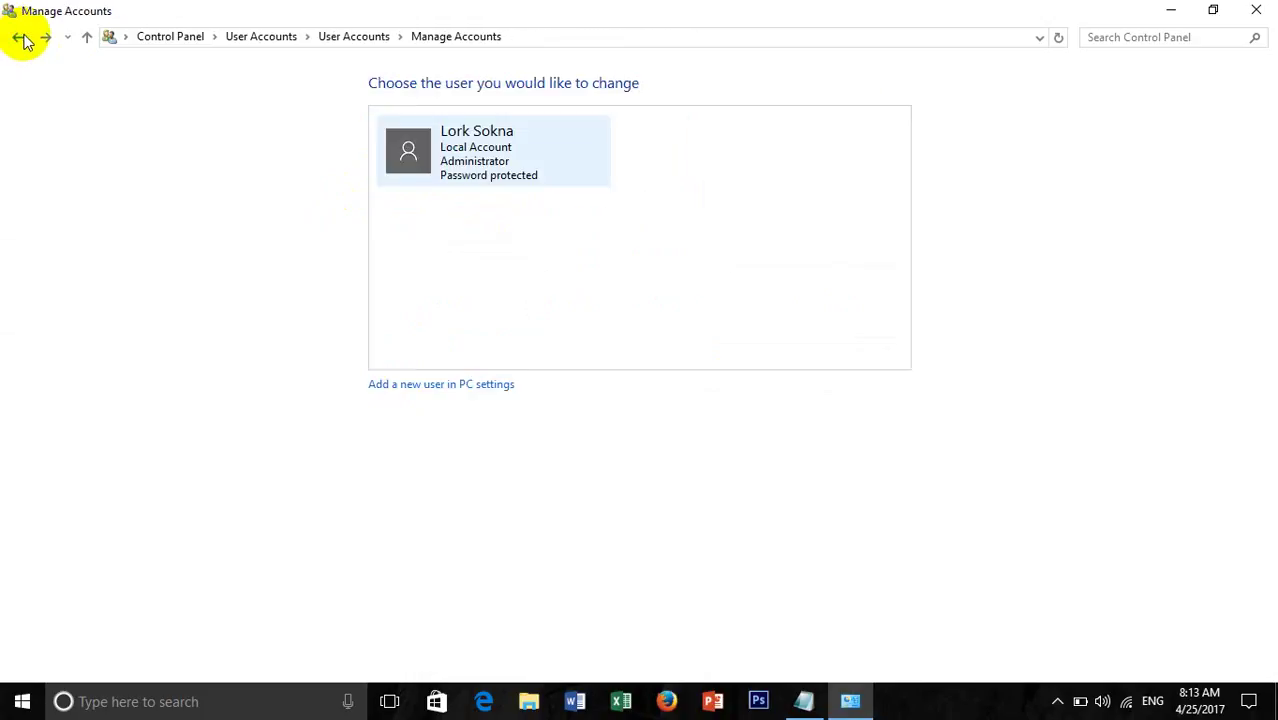
Go to the main User Accounts page, check the User Account Control settings and close them
{"action": "left_click", "coordinate": [356, 36]}
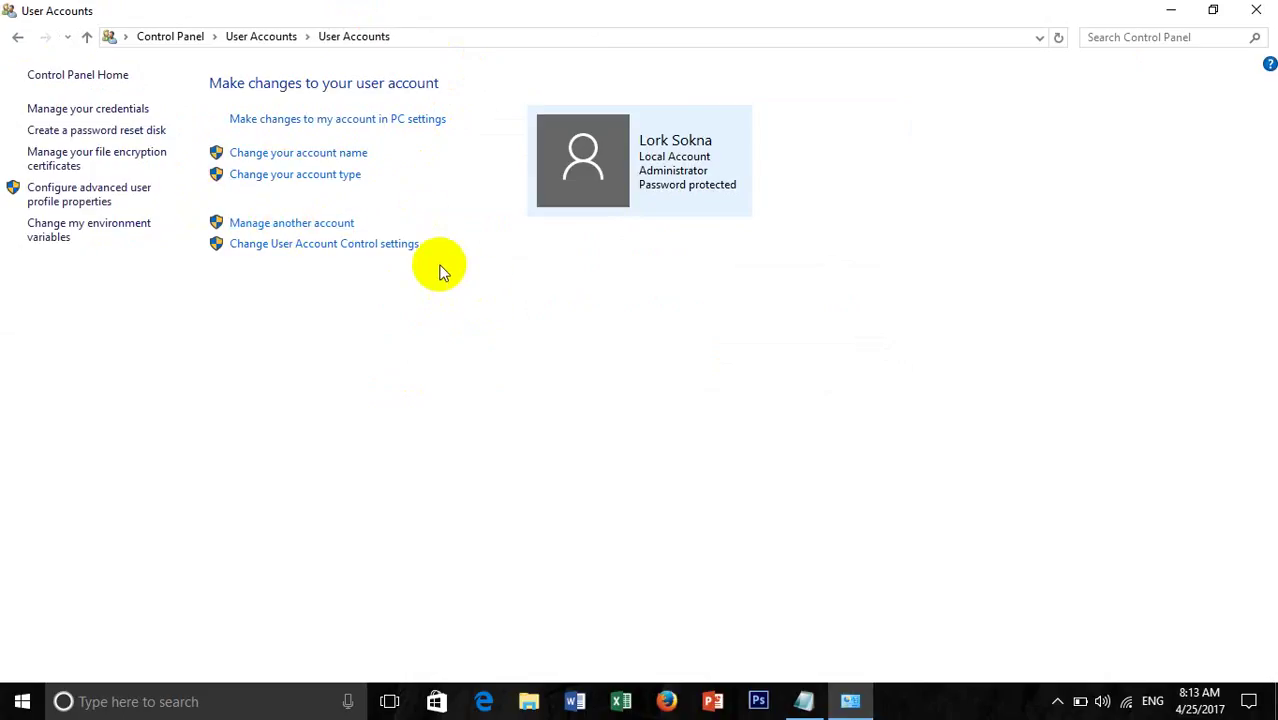
{"action": "left_click", "coordinate": [327, 246]}
{"action": "left_click", "coordinate": [964, 91]}
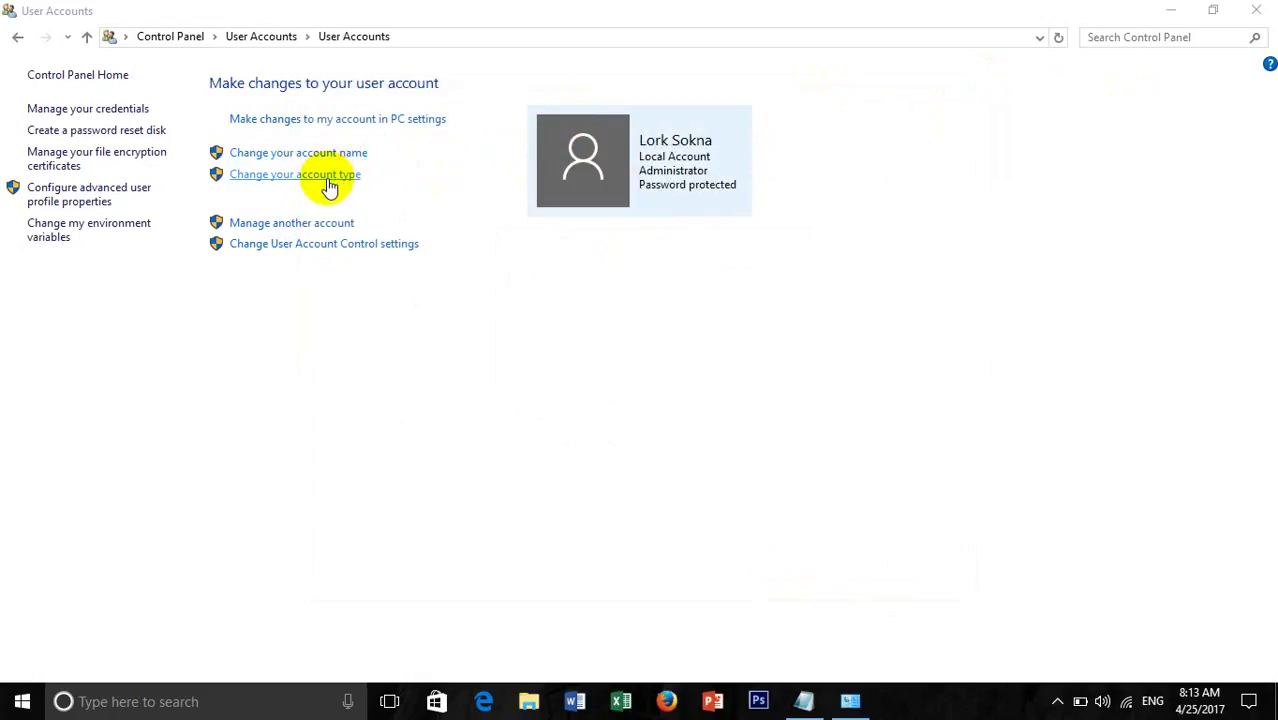
Start adding someone else to this PC from Manage Accounts, indicating that the person's sign-in information is not available
{"action": "left_click", "coordinate": [305, 224]}
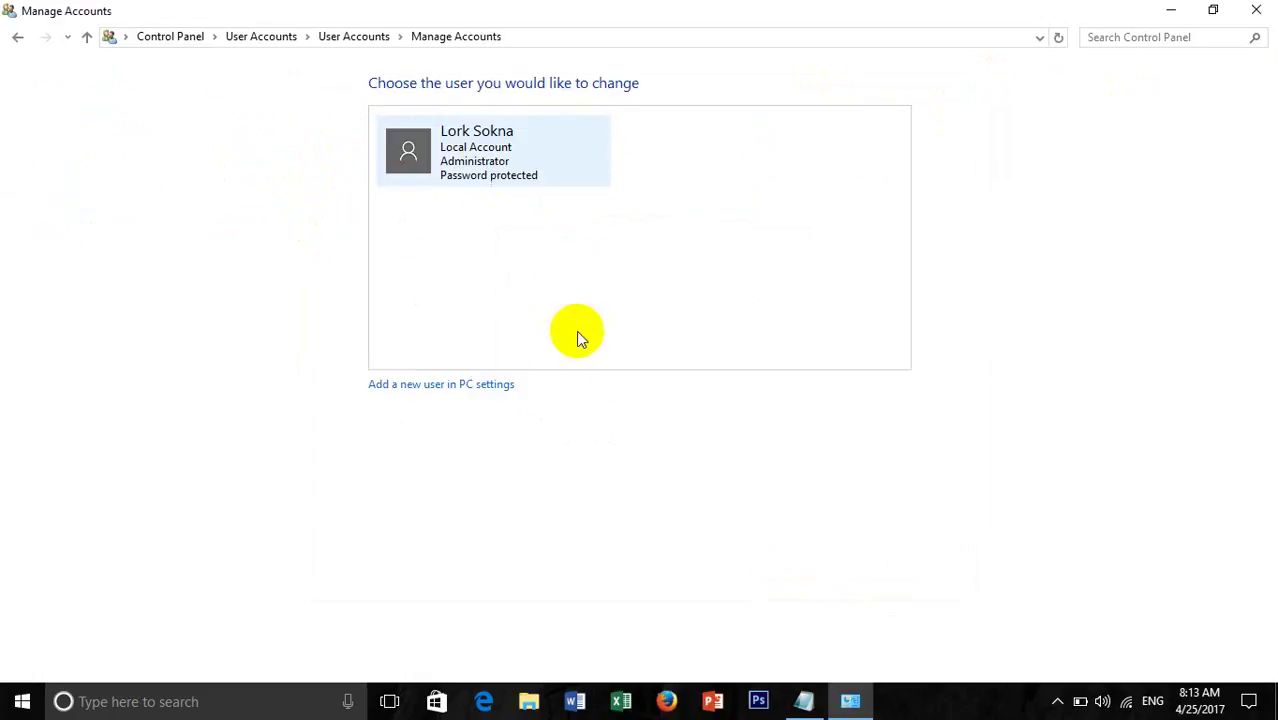
{"action": "left_click", "coordinate": [470, 384]}
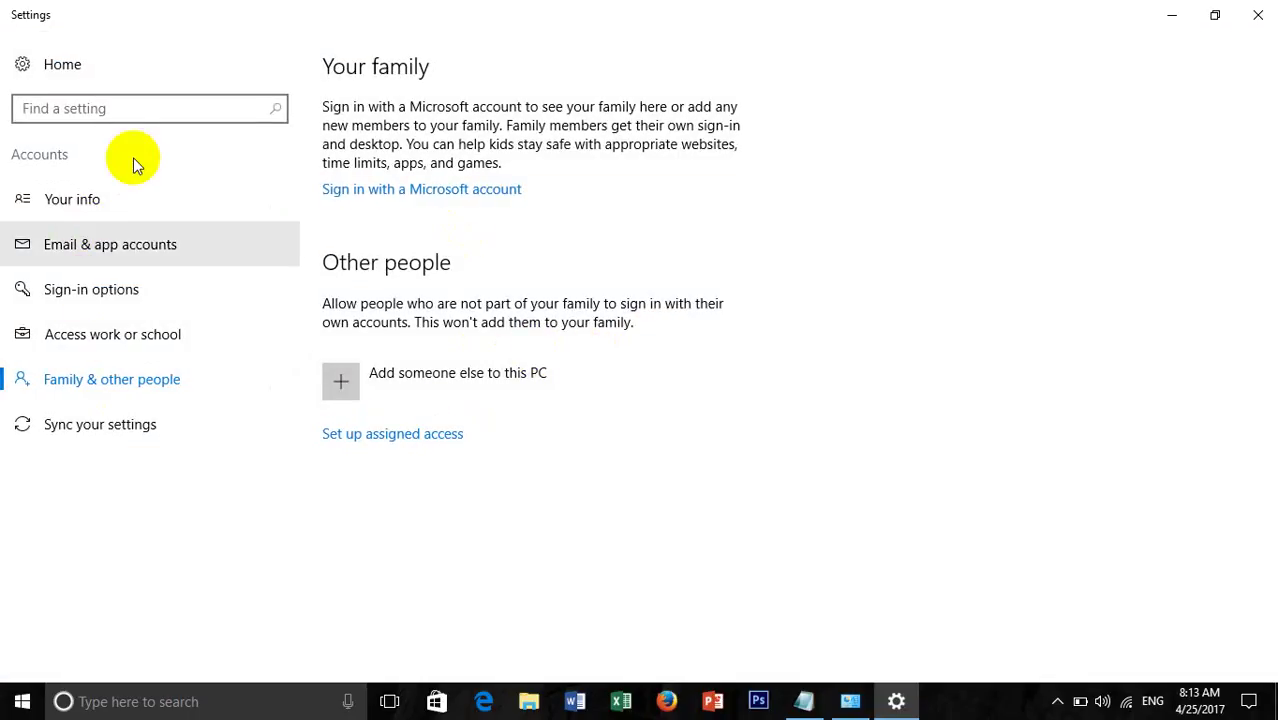
{"action": "left_click", "coordinate": [388, 386]}
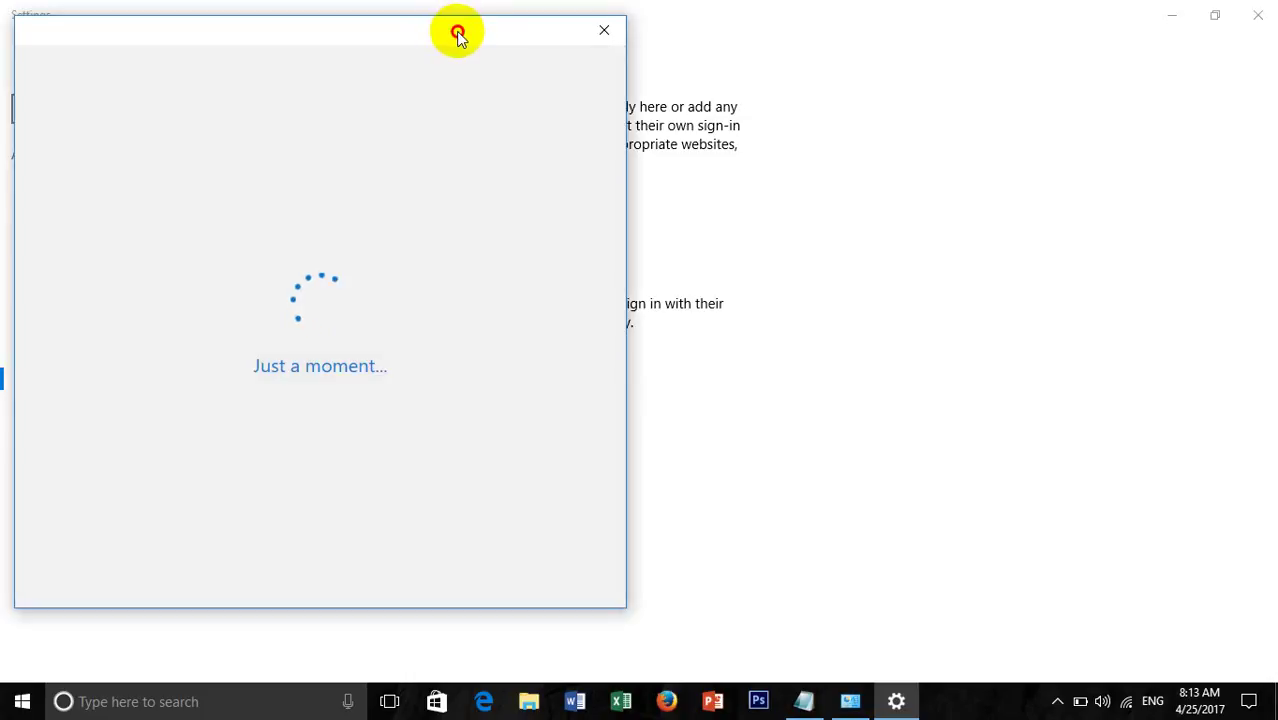
{"action": "left_click_drag", "start_coordinate": [457, 33], "coordinate": [983, 51]}
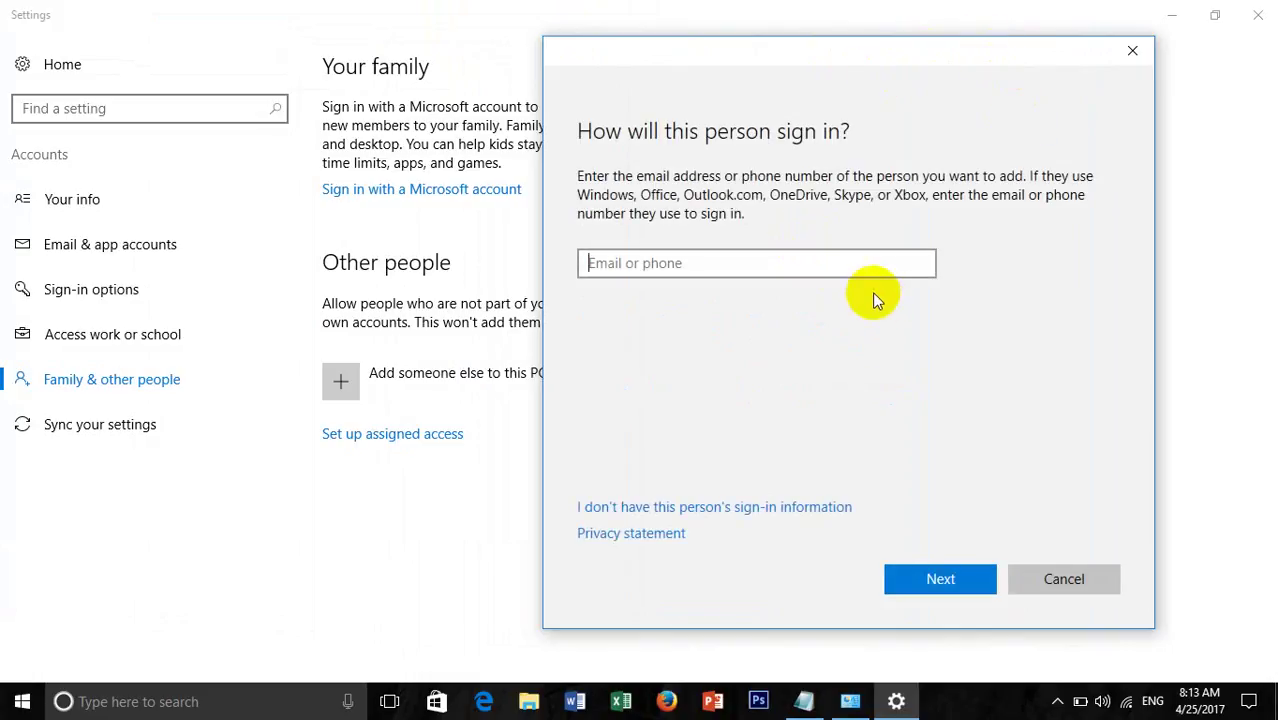
{"action": "left_click", "coordinate": [697, 514]}
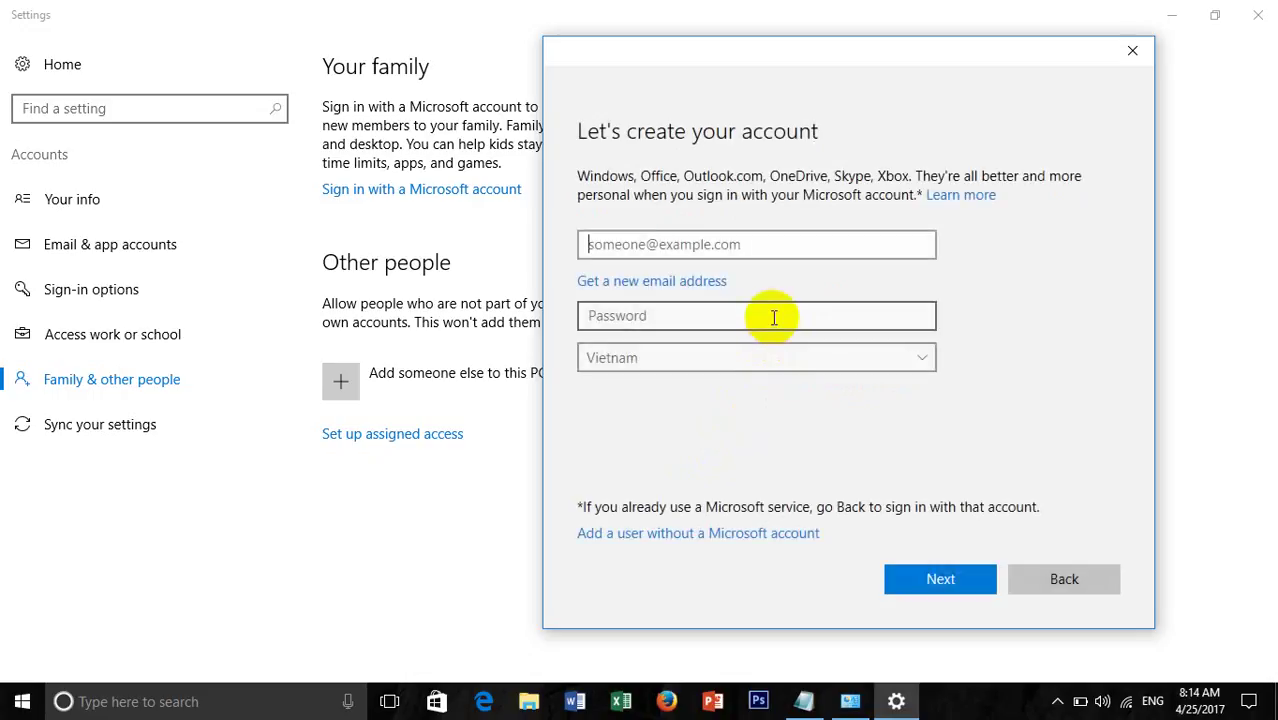
Examine the country choice in the new Microsoft account form and close the form without creating an account
{"action": "left_click", "coordinate": [905, 362]}
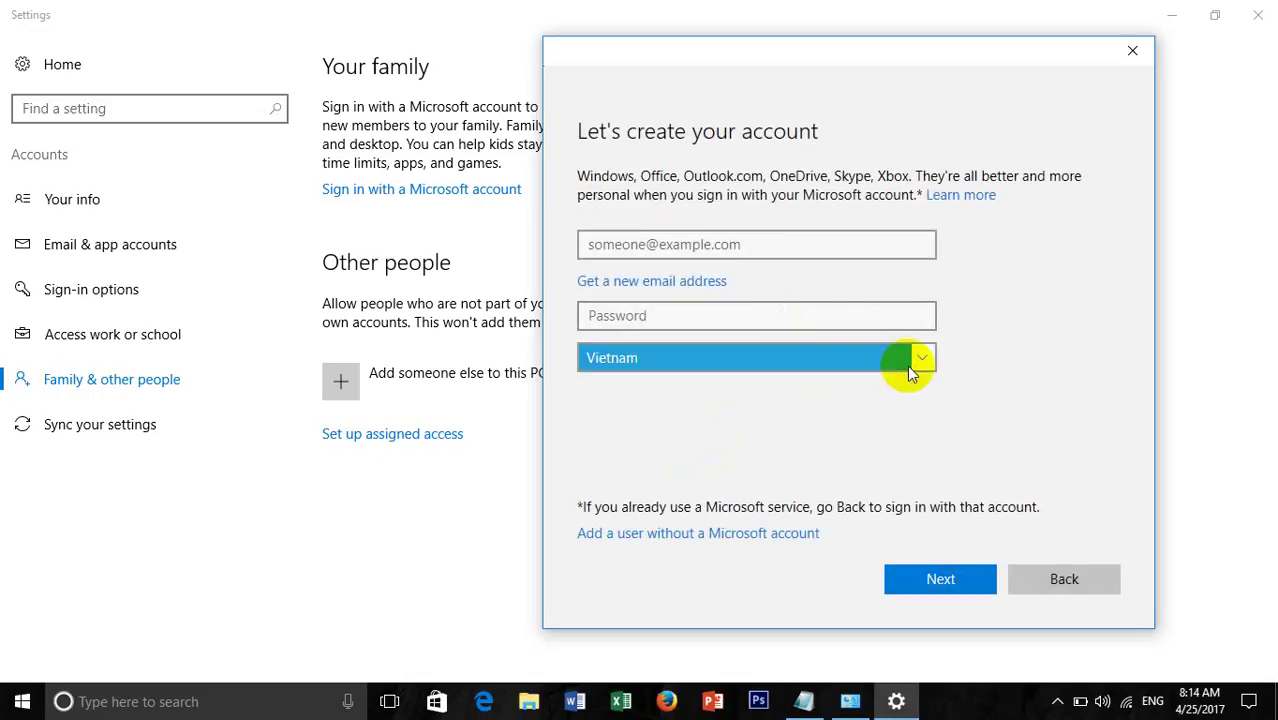
{"action": "left_click", "coordinate": [1080, 312]}
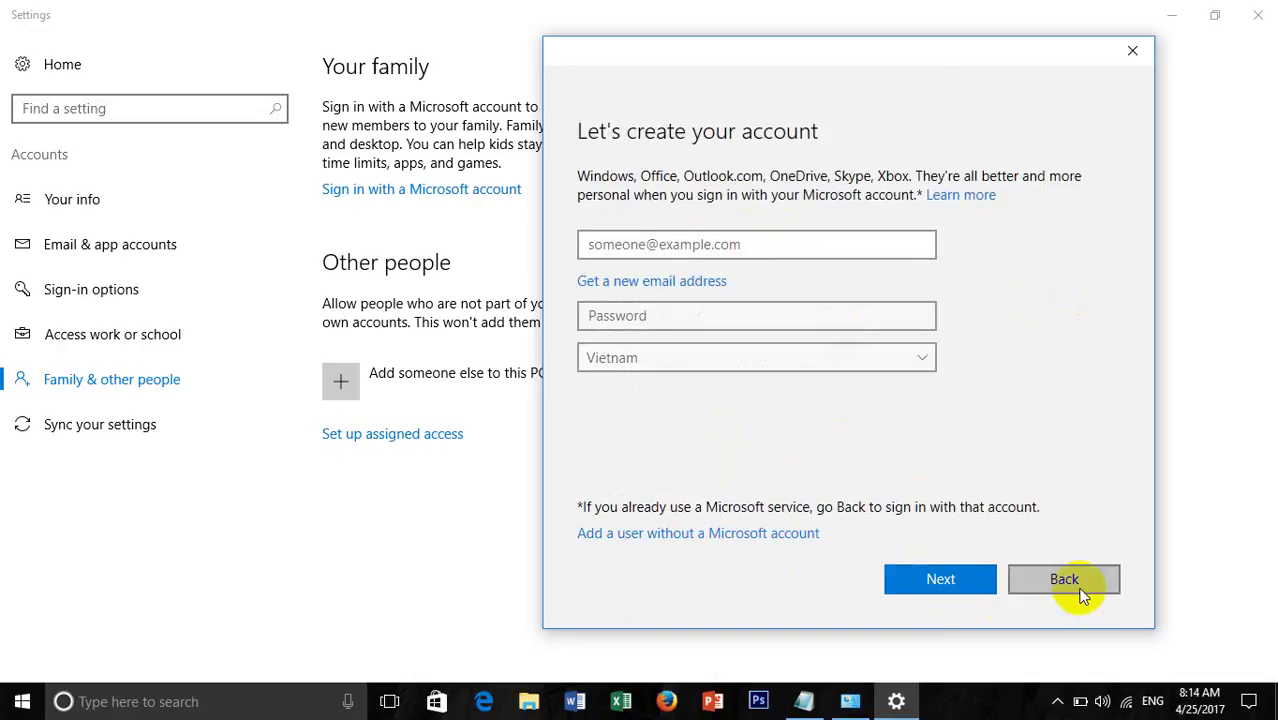
{"action": "left_click", "coordinate": [1134, 53]}
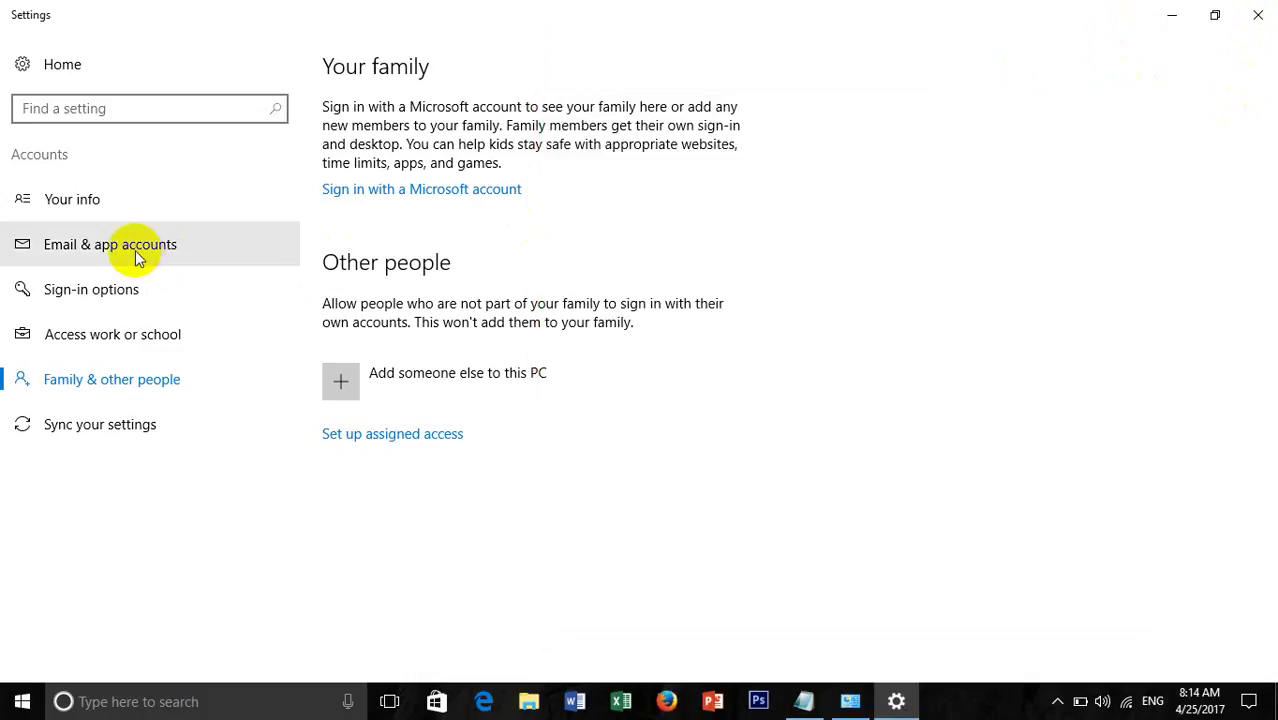
View the Your info page, return to the account settings through the Settings home page, and close Settings
{"action": "left_click", "coordinate": [125, 206]}
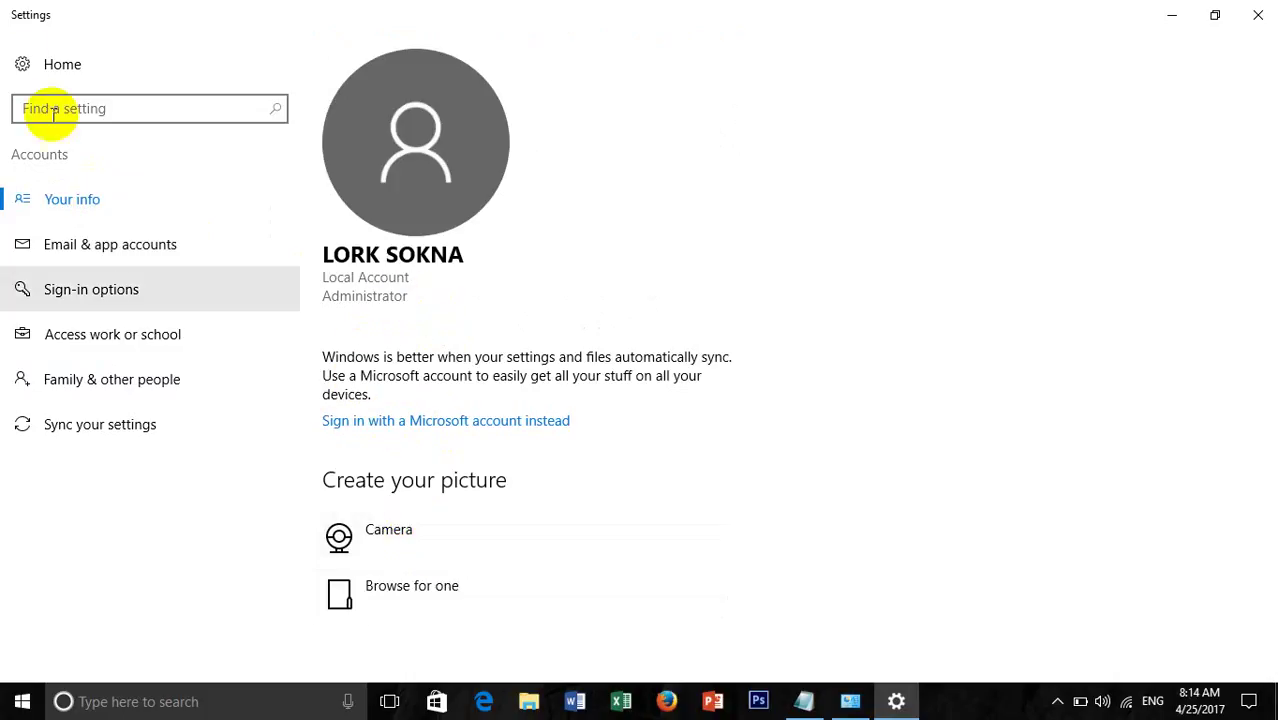
{"action": "left_click", "coordinate": [45, 62]}
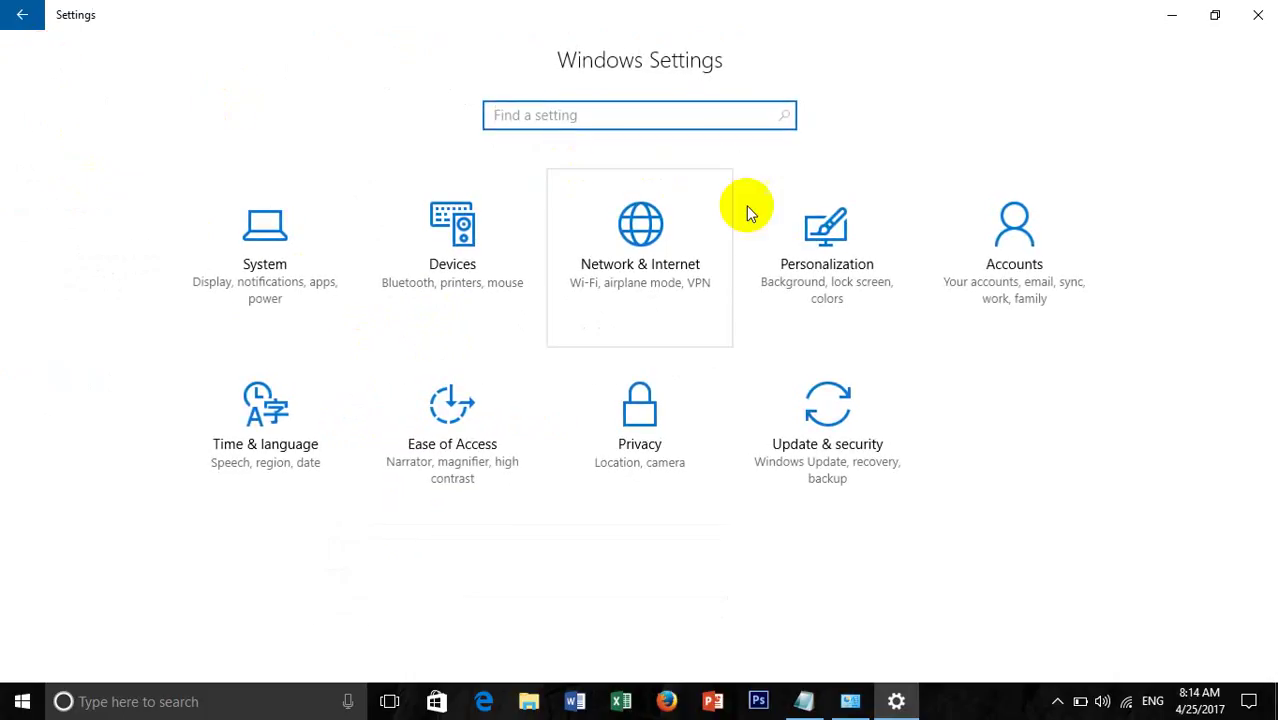
{"action": "left_click", "coordinate": [1010, 245]}
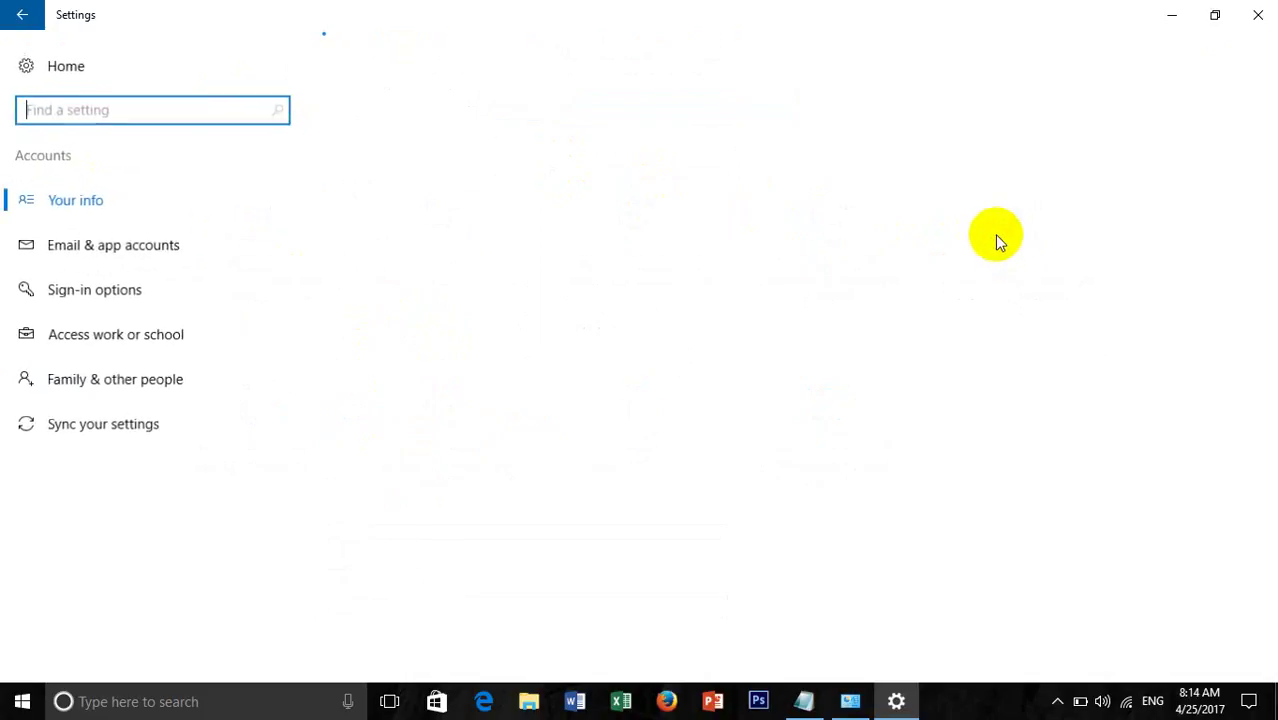
{"action": "left_click", "coordinate": [1258, 14]}
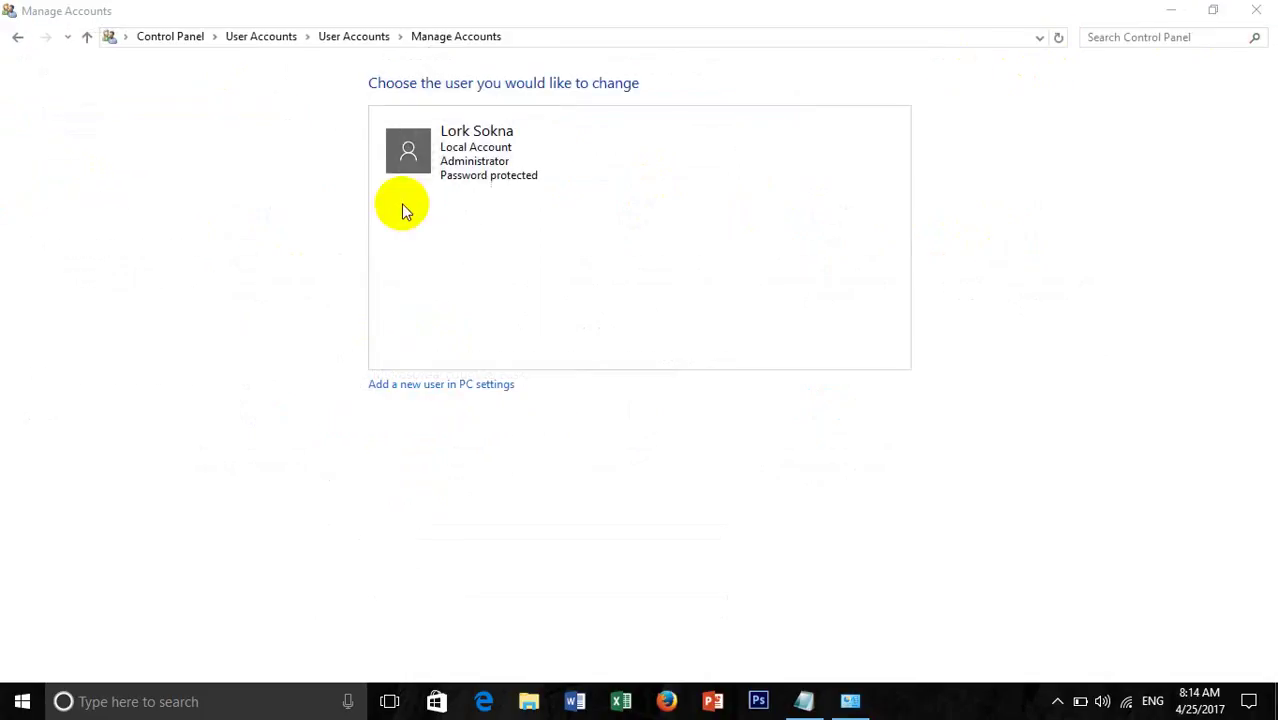
Return to the main User Accounts page, check the environment variables and close them without changes
{"action": "left_click", "coordinate": [17, 36]}
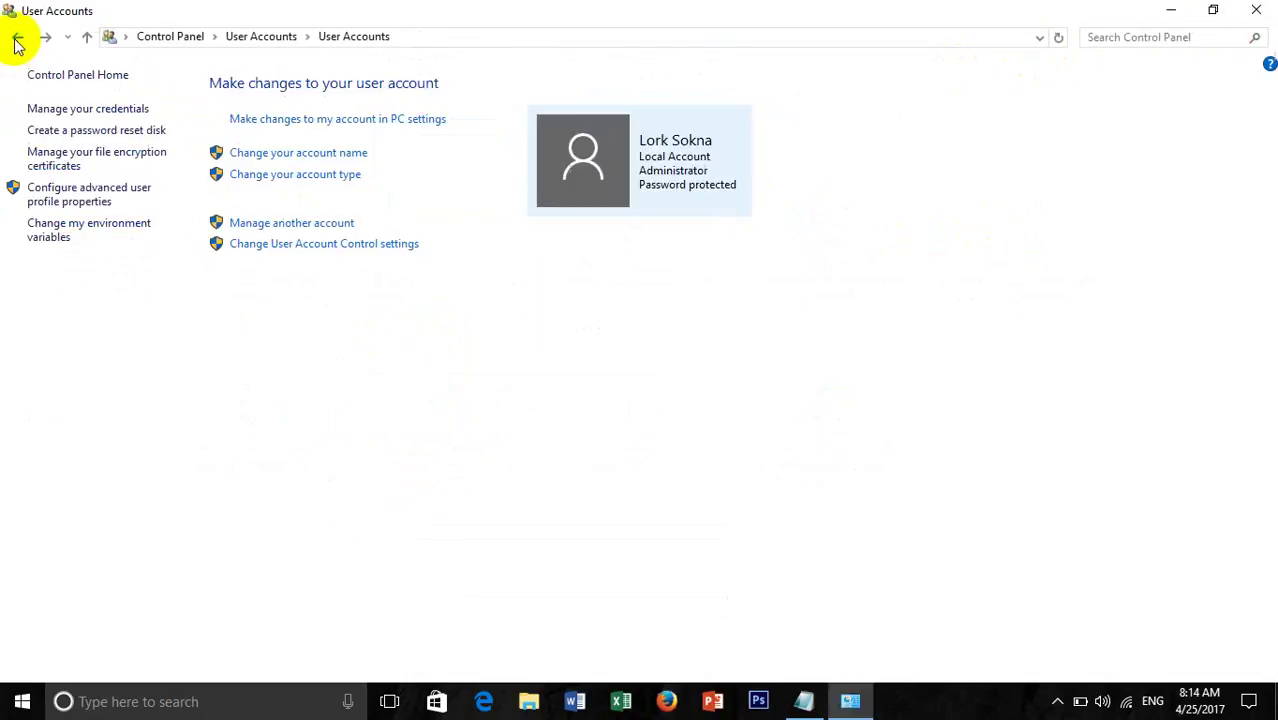
{"action": "left_click", "coordinate": [87, 232]}
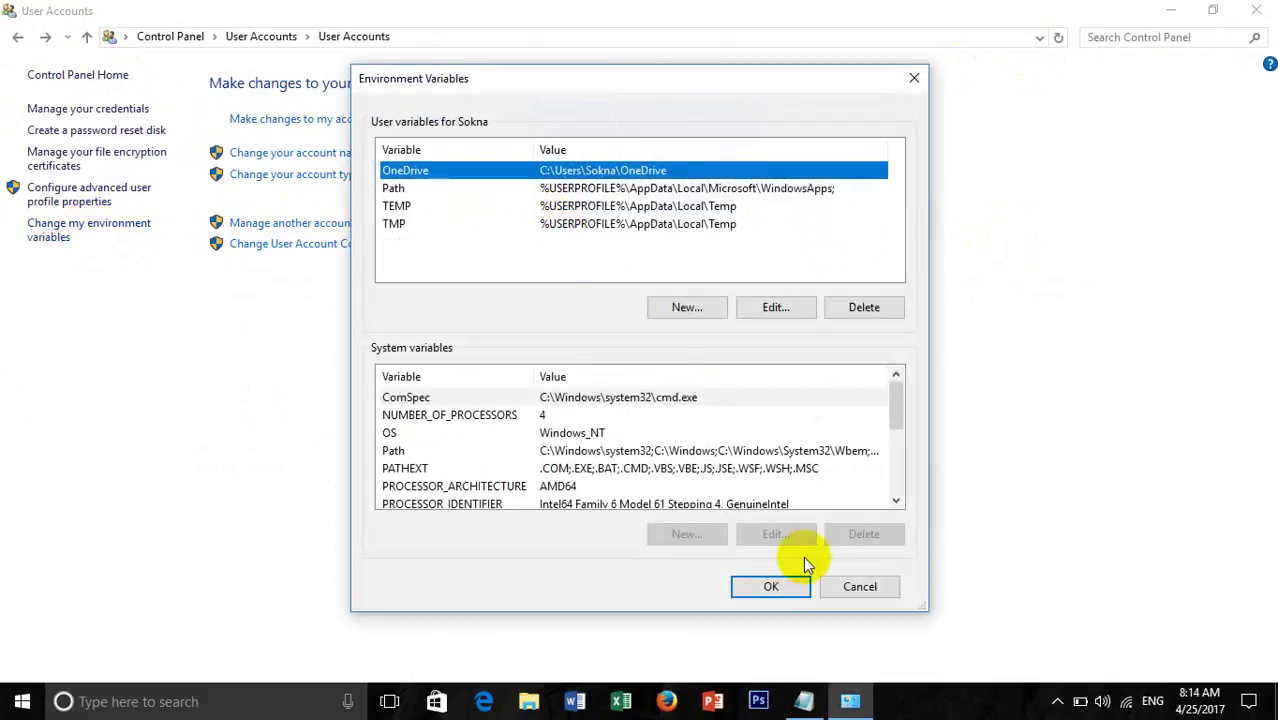
{"action": "left_click", "coordinate": [844, 592]}
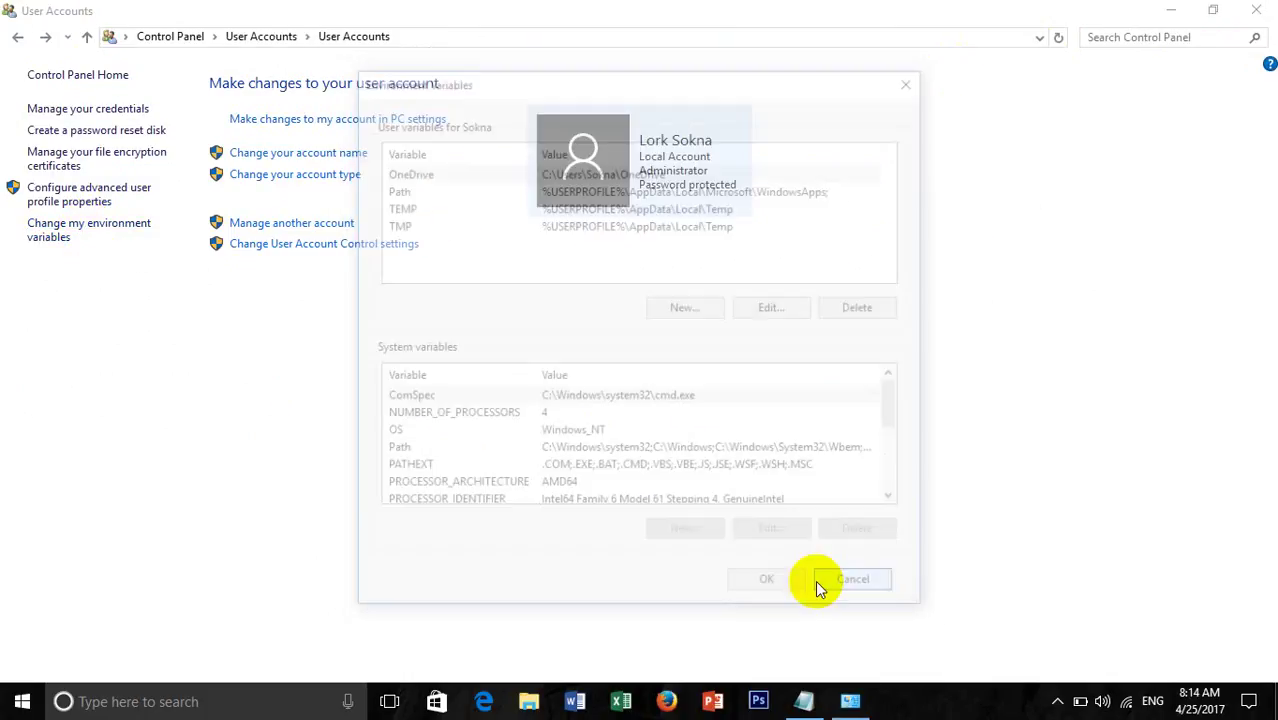
Try to create a password reset disk, then view the saved web credentials and return to User Accounts
{"action": "left_click", "coordinate": [115, 133]}
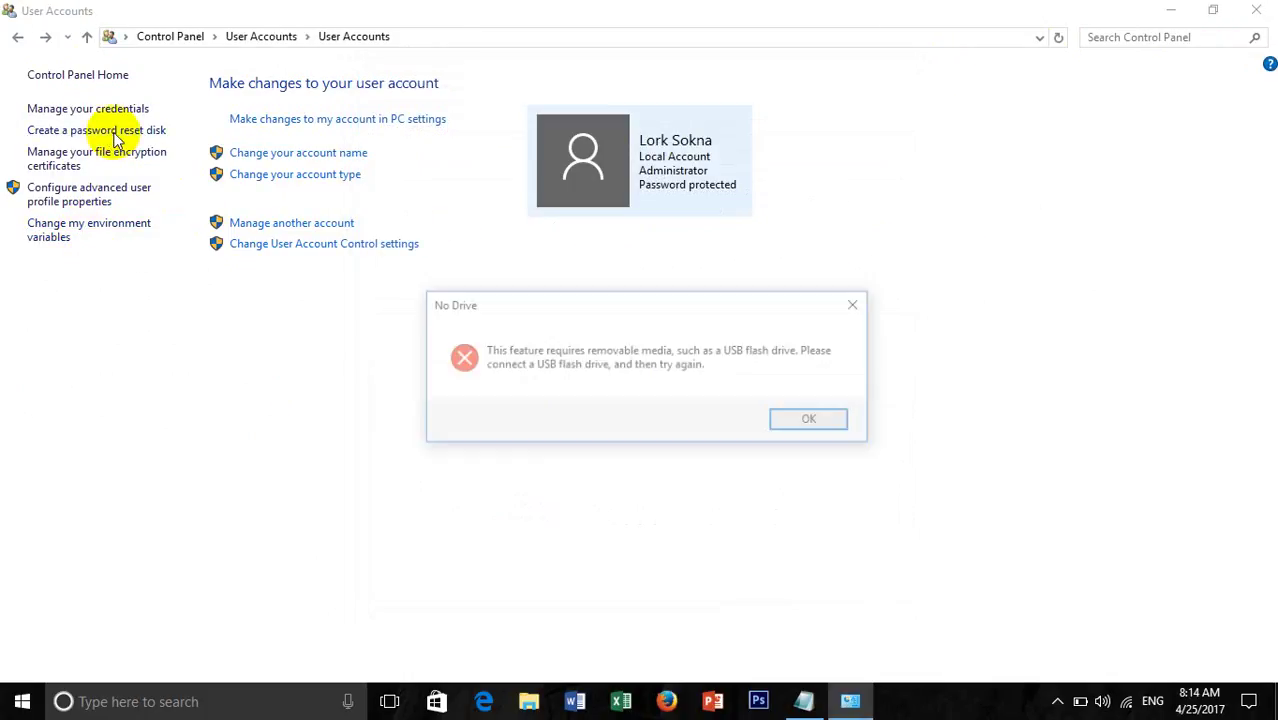
{"action": "left_click", "coordinate": [855, 305]}
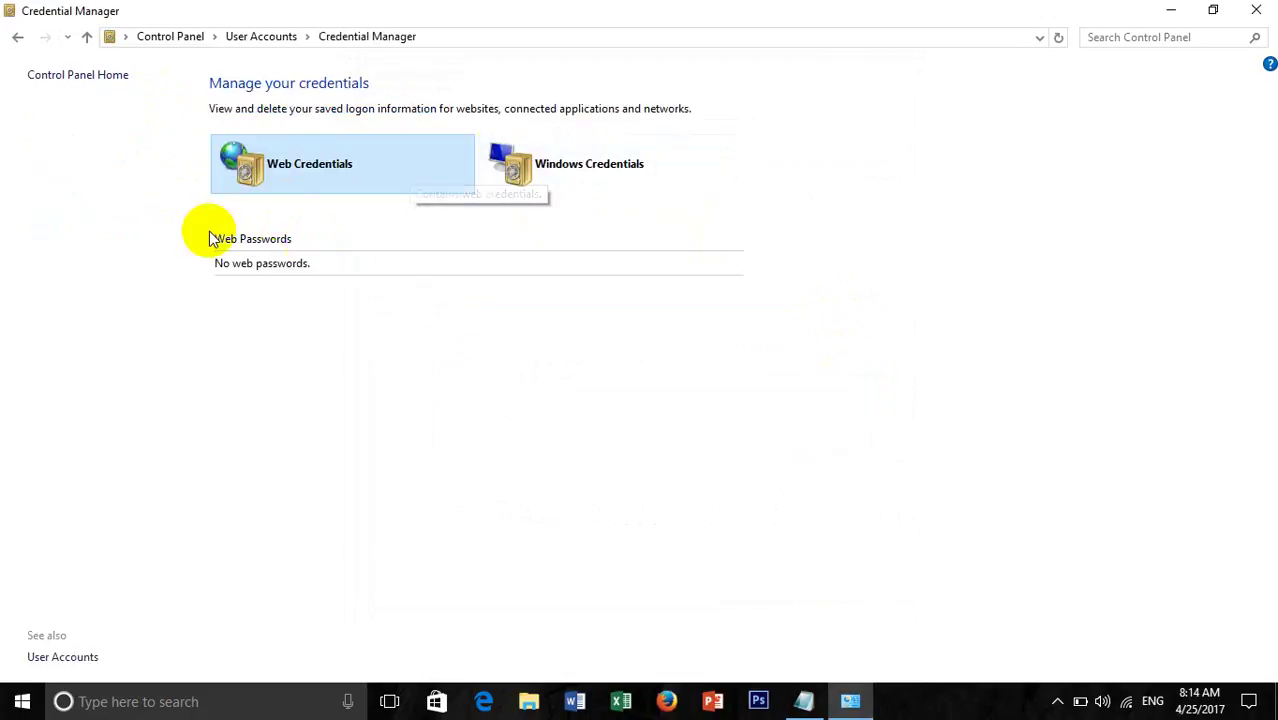
{"action": "left_click", "coordinate": [14, 37]}
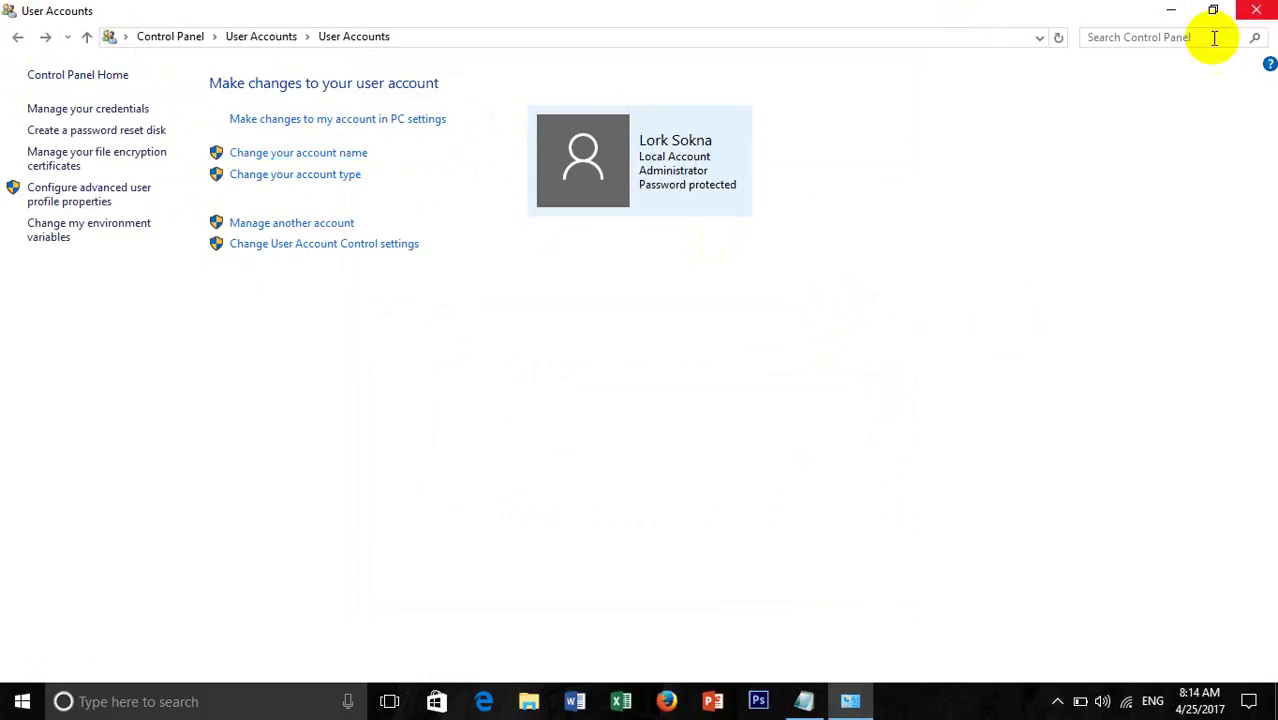
{"action": "left_click", "coordinate": [1055, 699]}
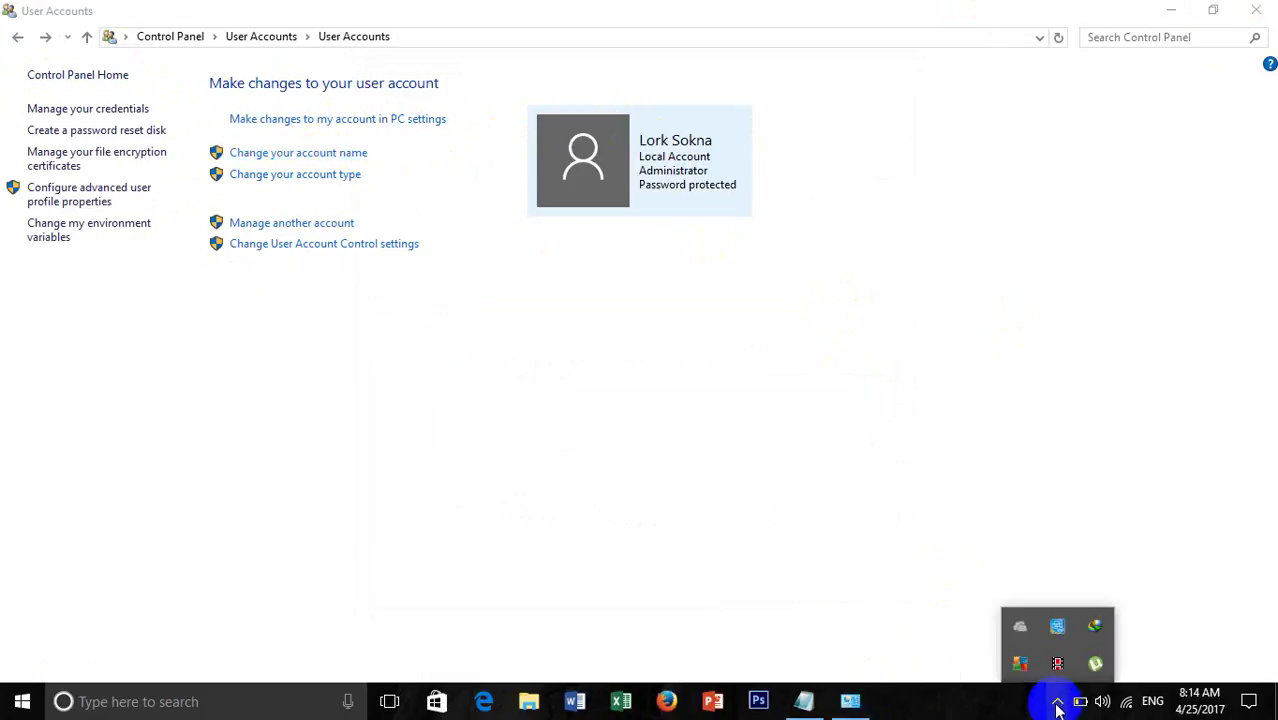
{"action": "left_click", "coordinate": [508, 376]}
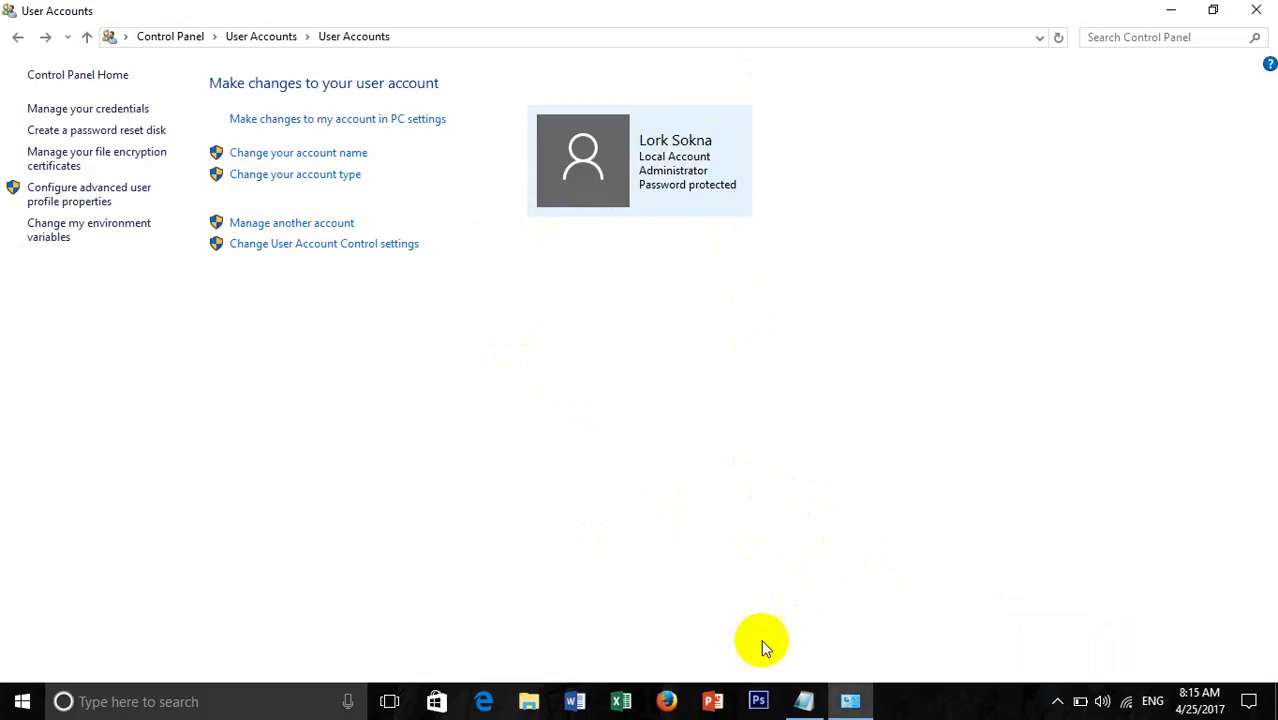
{"action": "left_click", "coordinate": [1055, 702]}
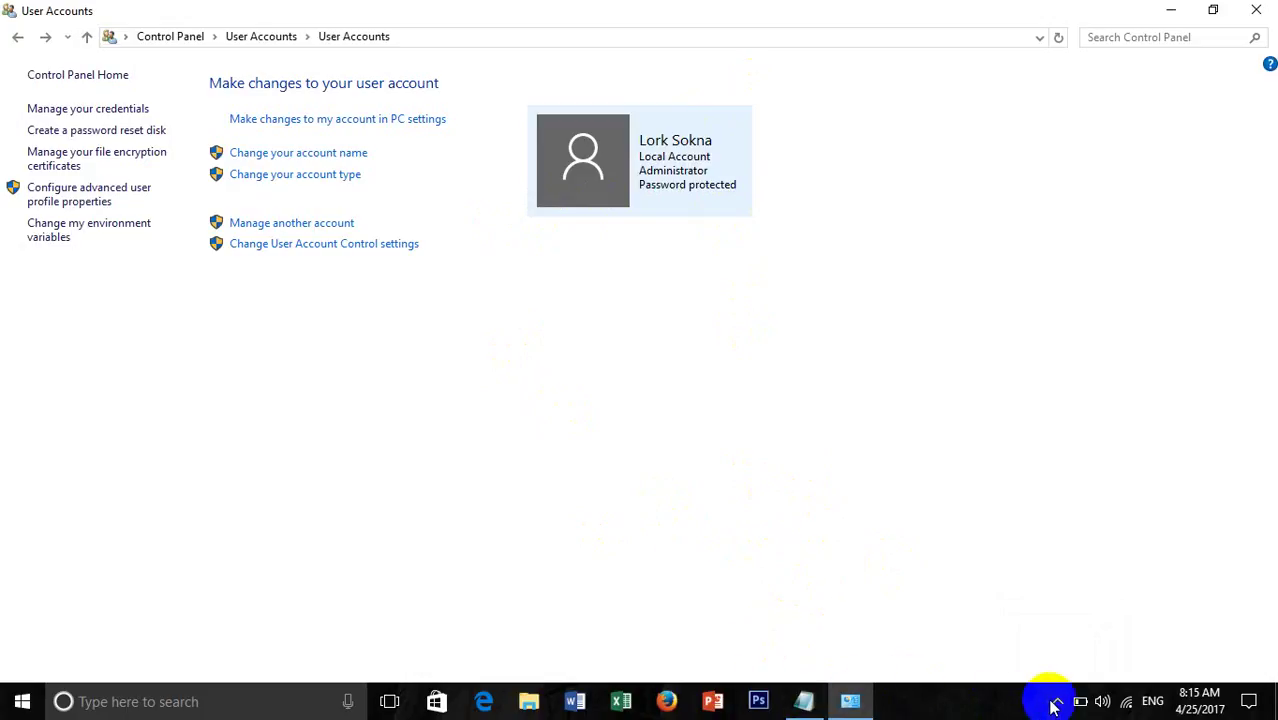